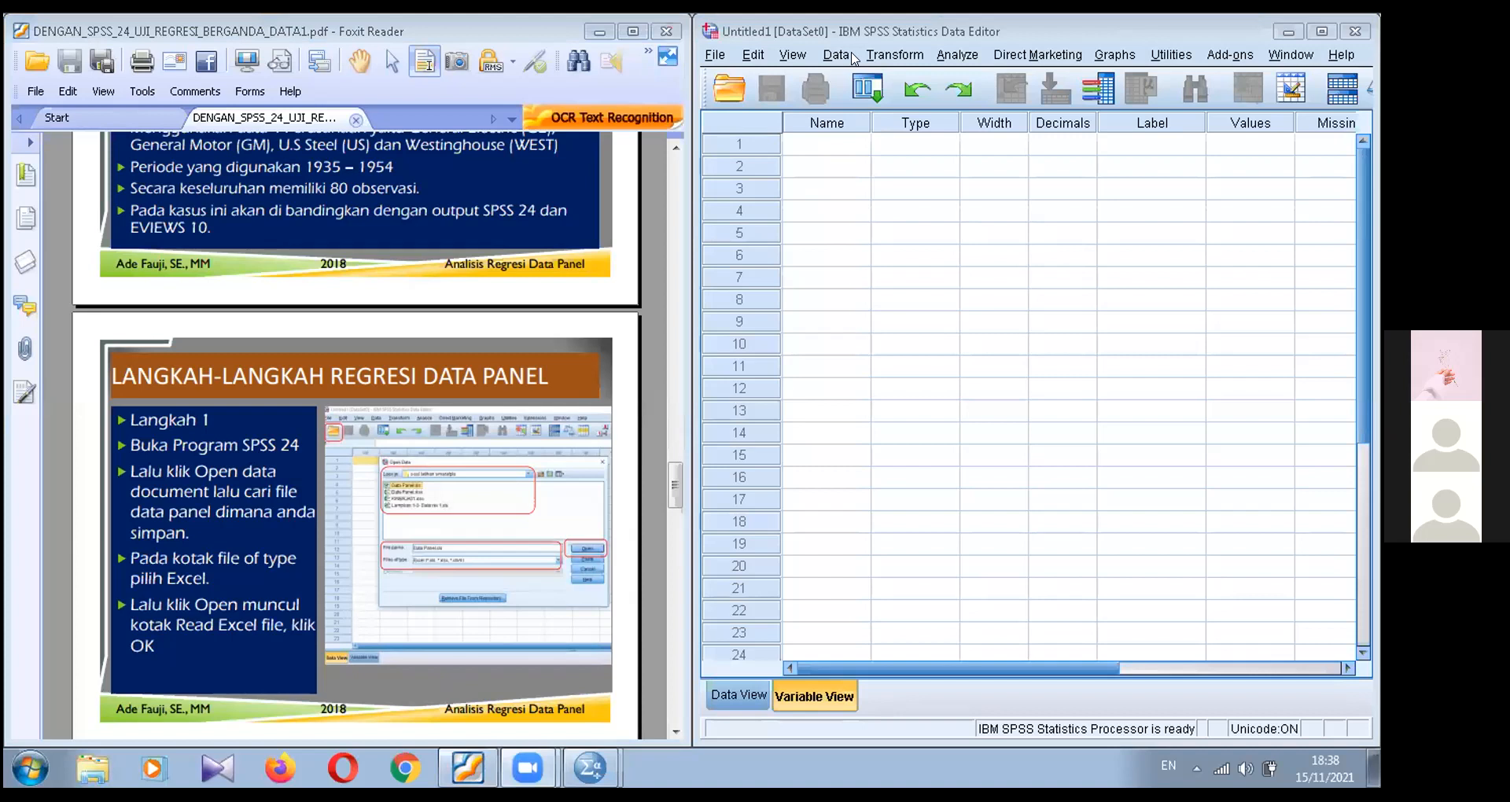
# Step: Find the PDF slide that describes step 1 of the panel data regression procedure
pyautogui.click(679, 356)
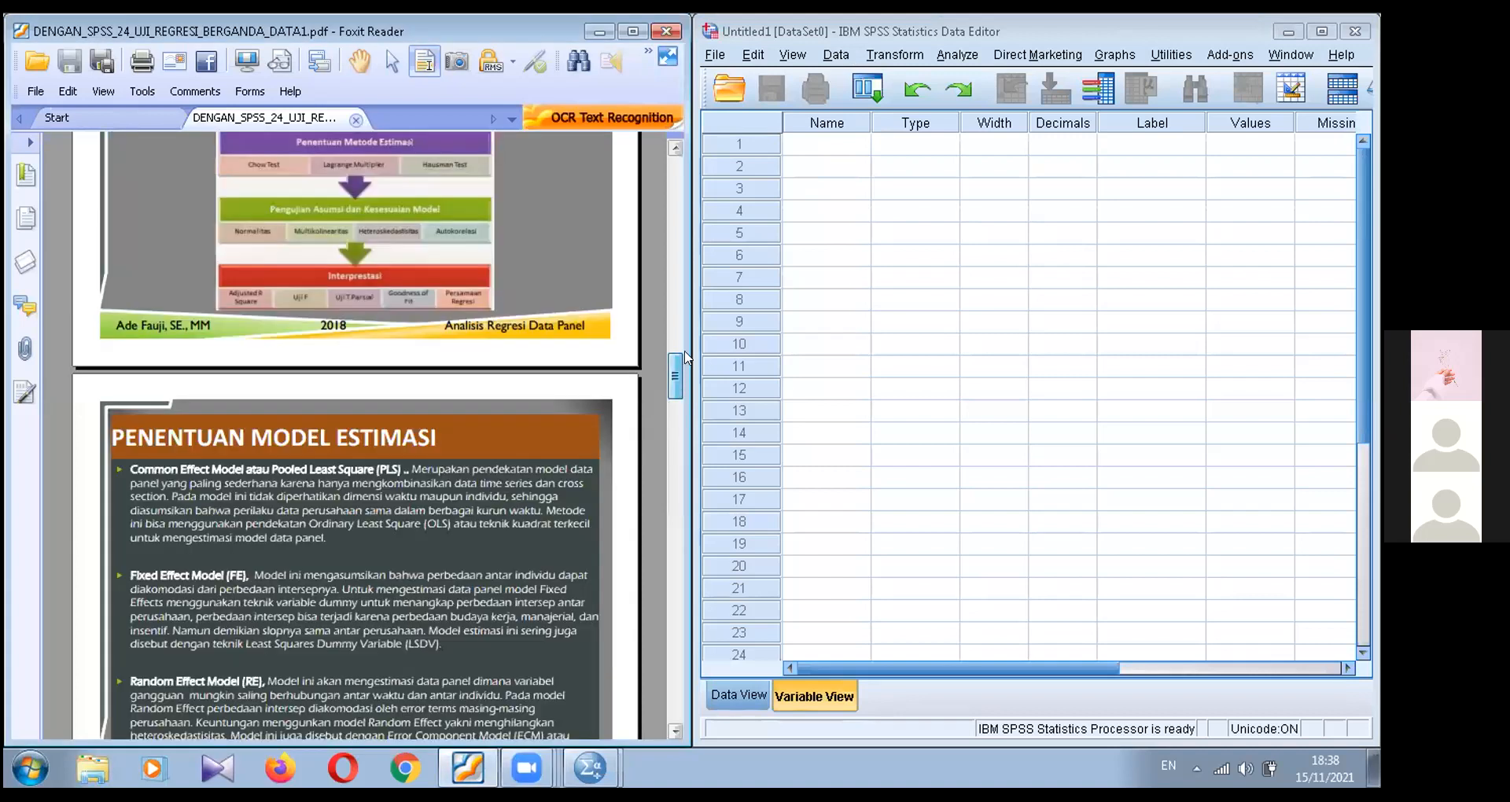
pyautogui.scroll(3, 598, 401)
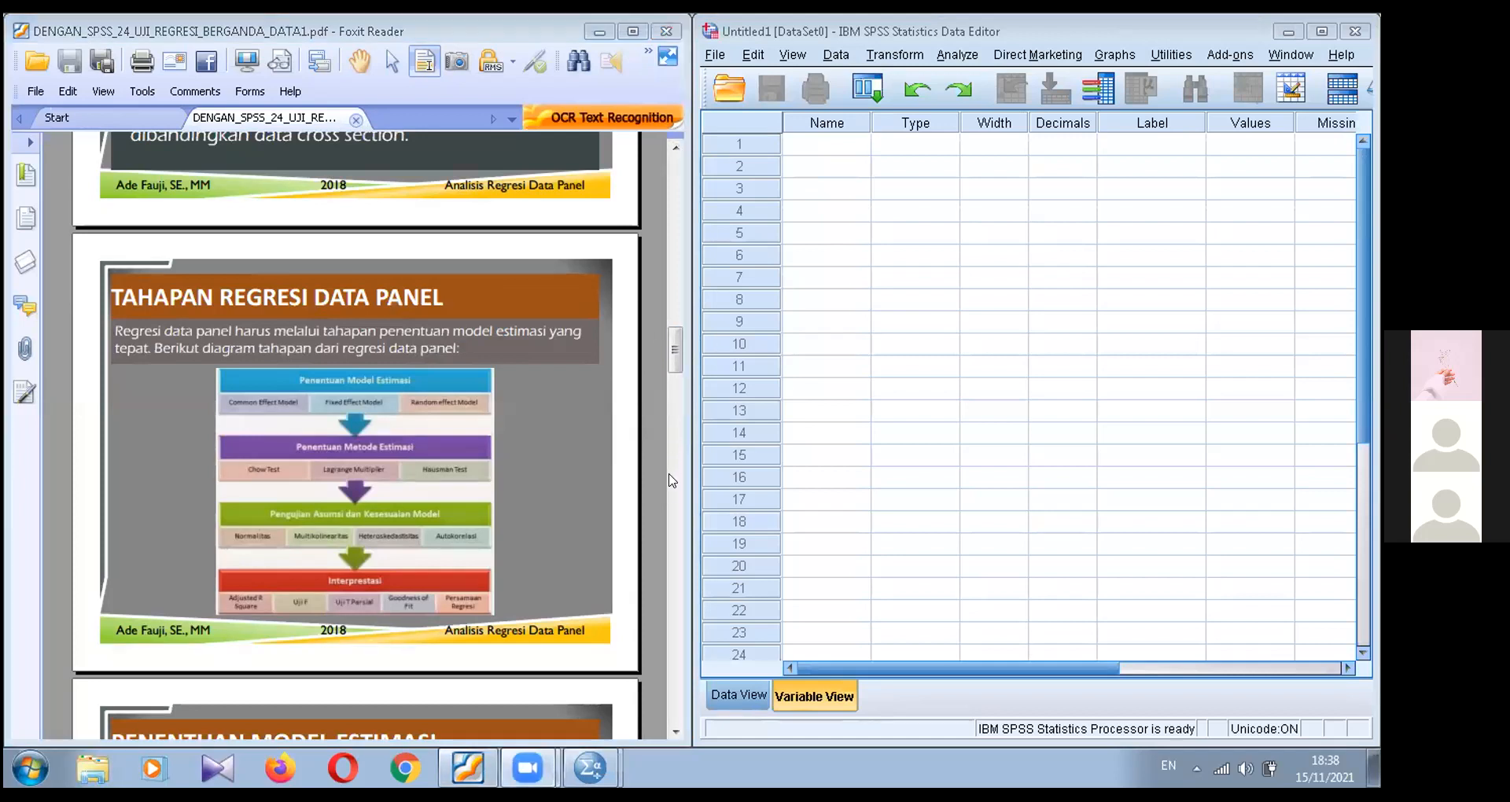
pyautogui.moveTo(675, 350); pyautogui.dragTo(667, 491)
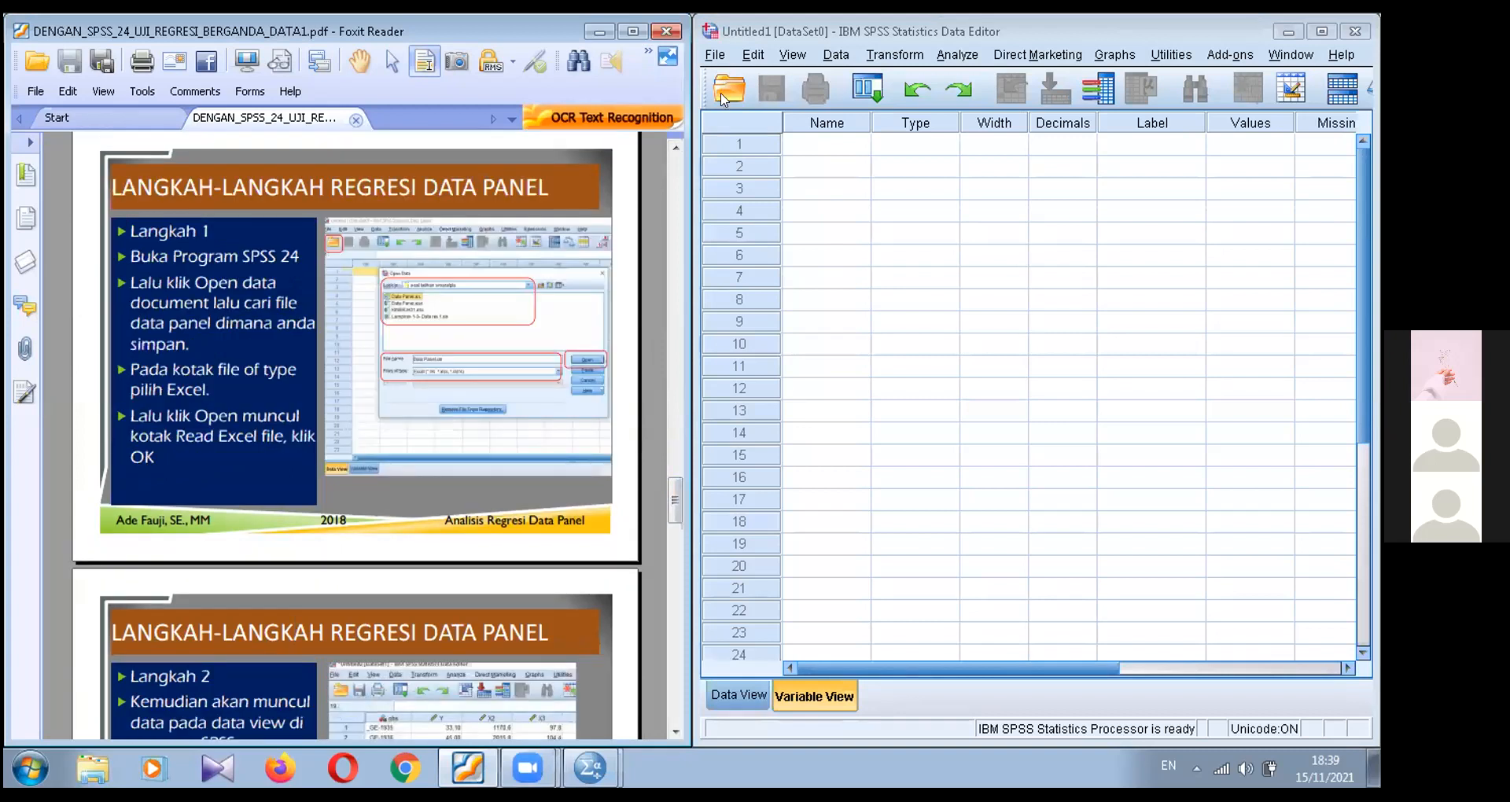
# Step: Start opening a data file, browse to the hp user folder and restrict the file type to Excel
pyautogui.click(722, 97)
pyautogui.click(723, 97)
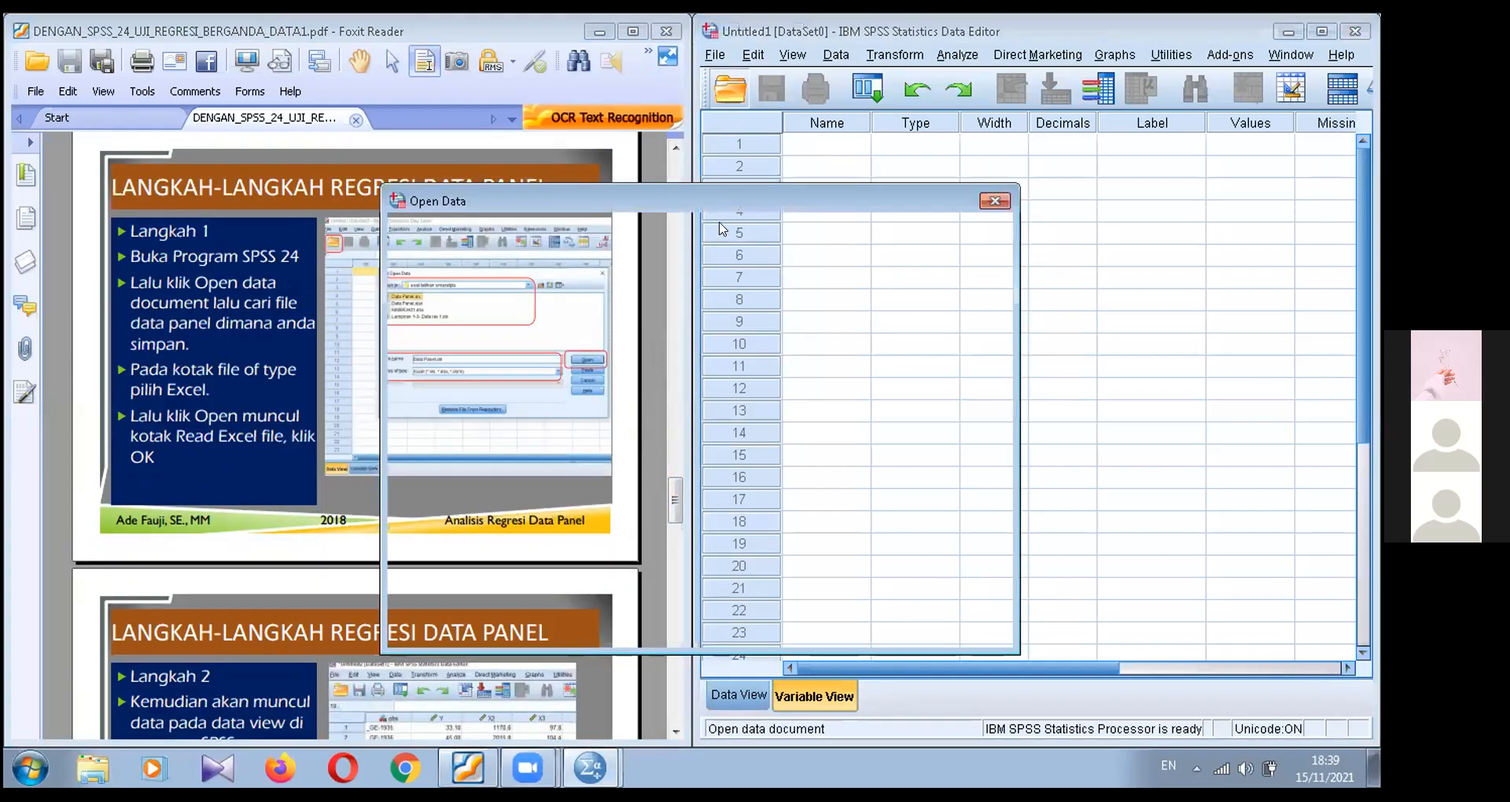
pyautogui.click(603, 231)
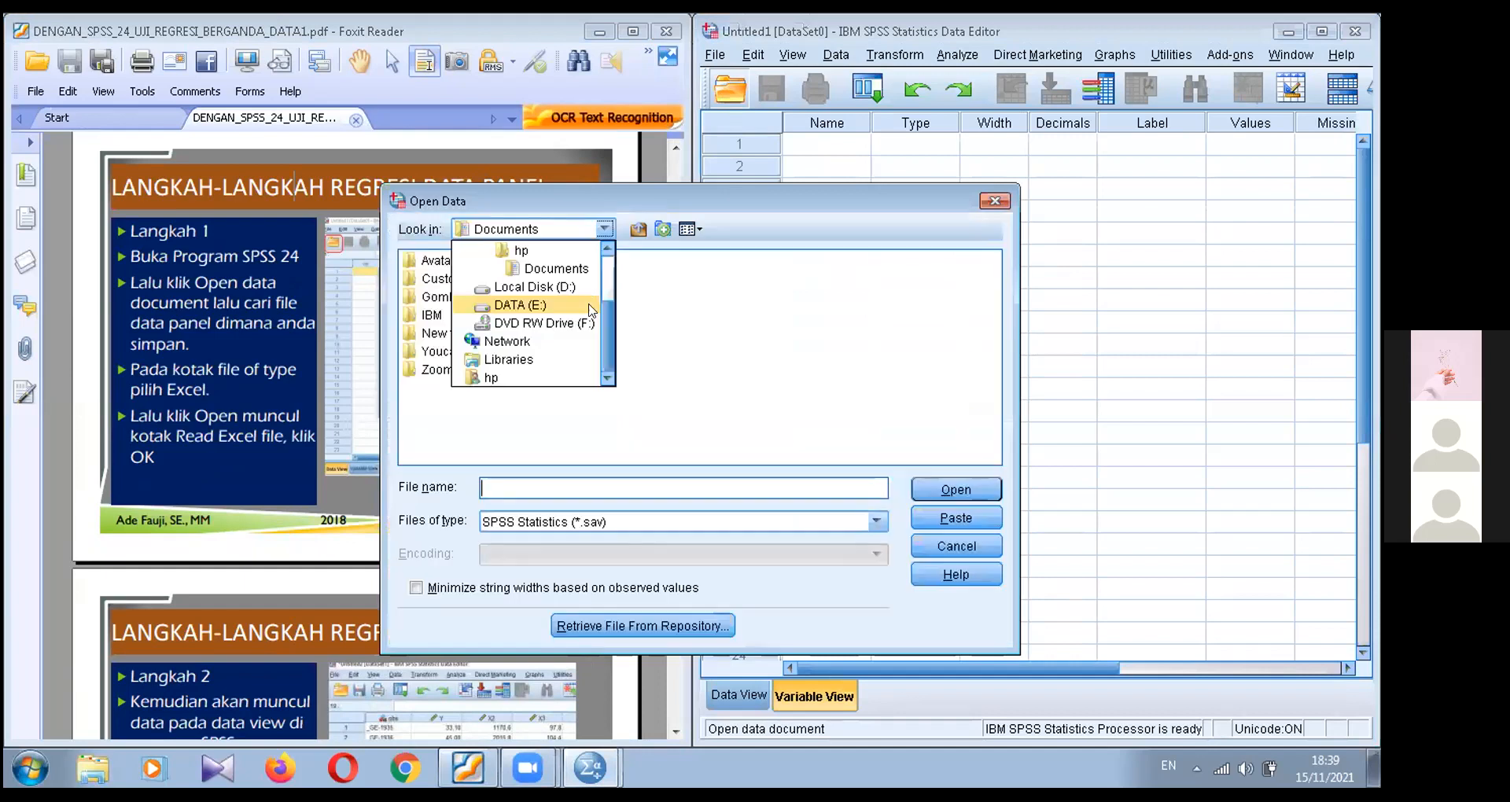
pyautogui.scroll(1, 602, 313)
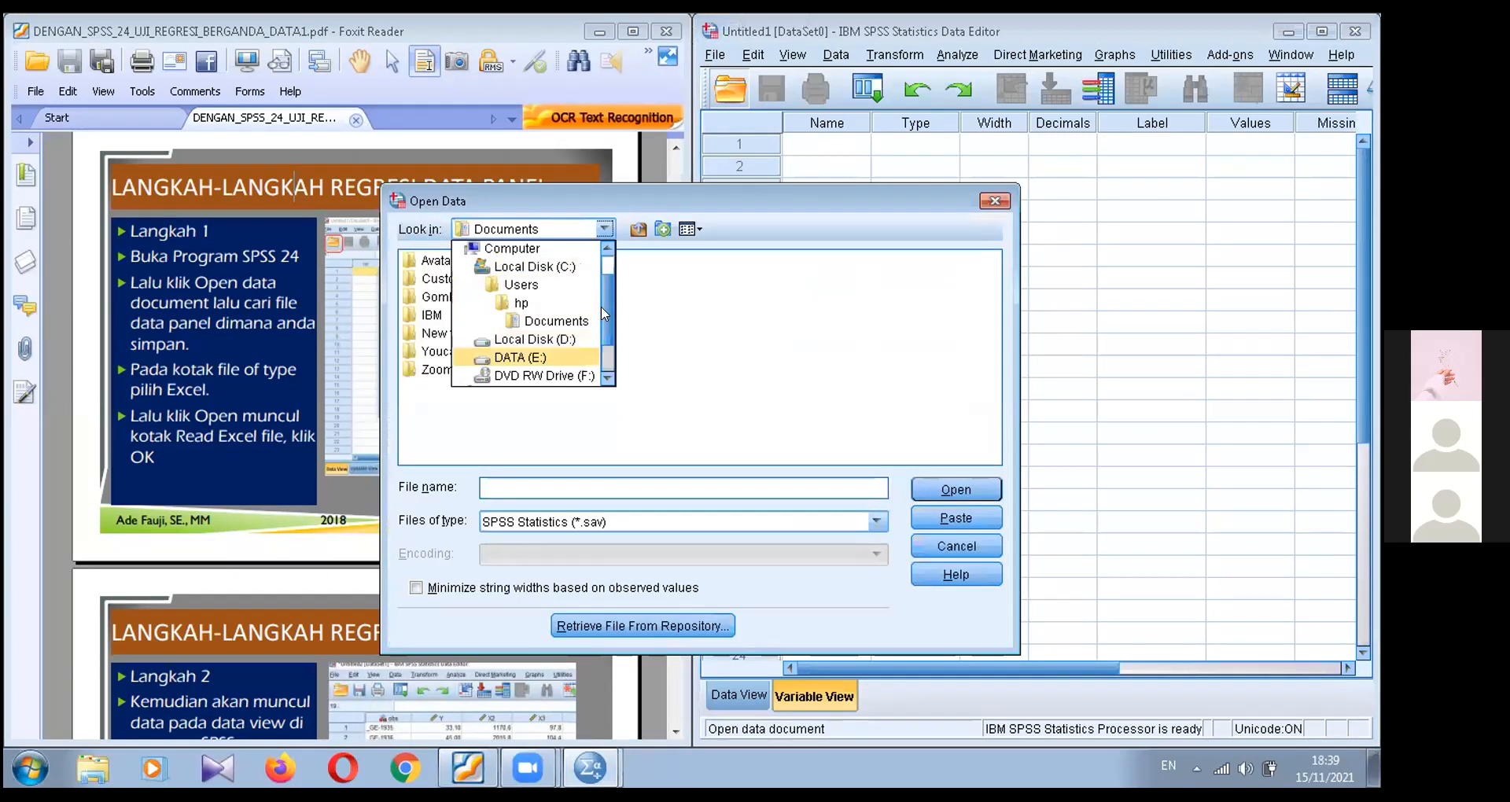
pyautogui.scroll(1, 545, 329)
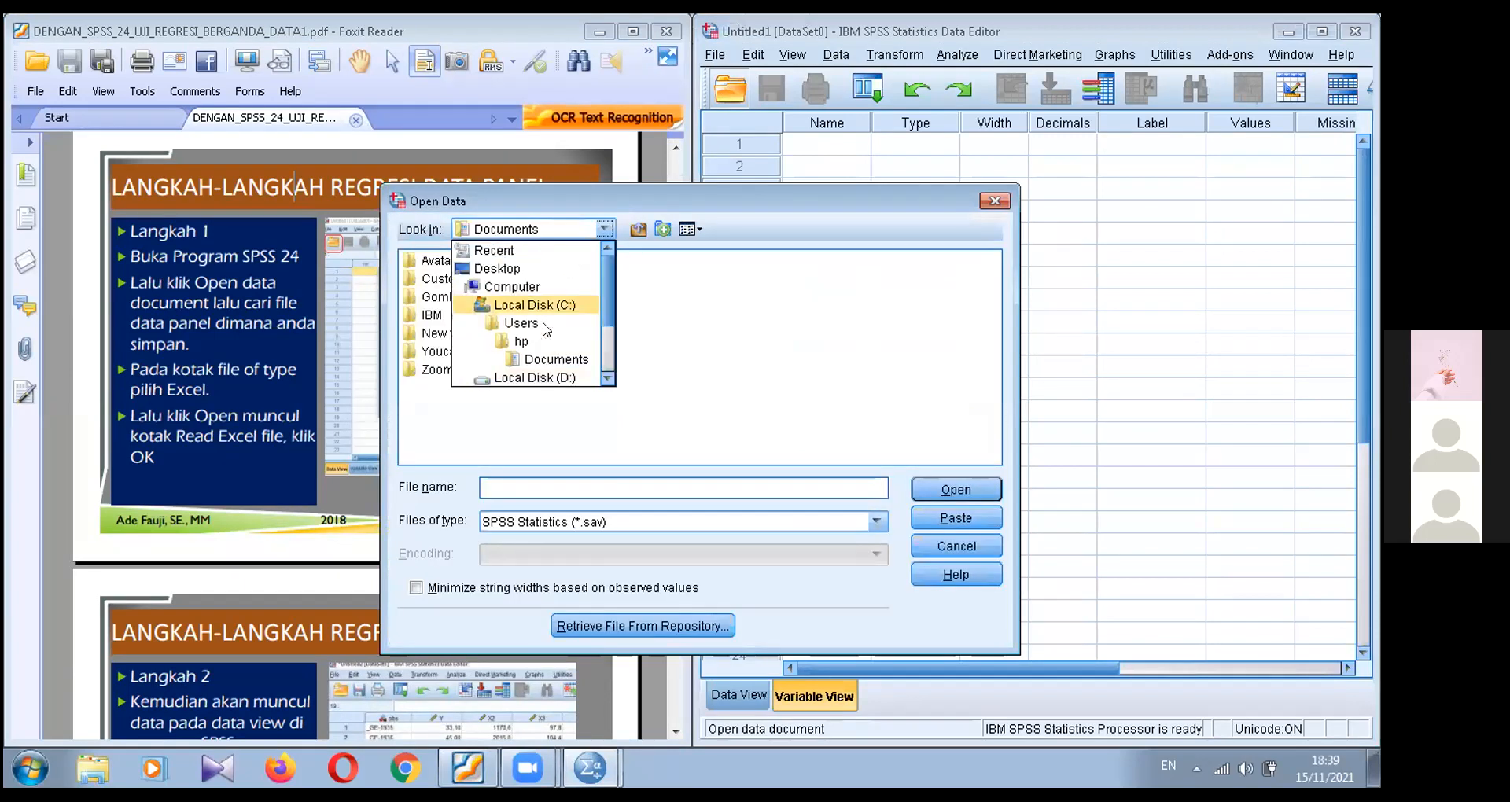
pyautogui.click(535, 324)
pyautogui.doubleClick(426, 261)
pyautogui.click(528, 521)
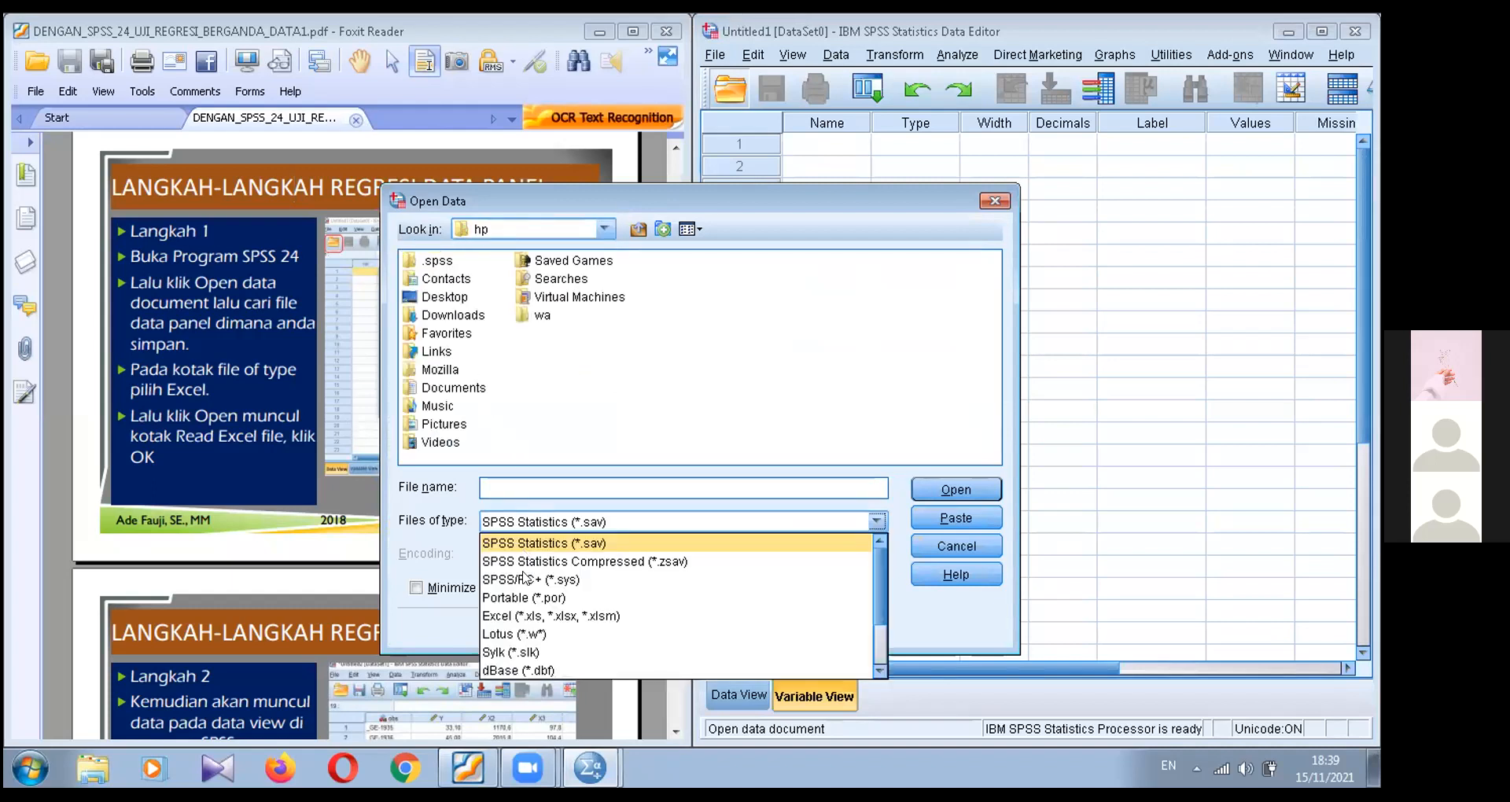
pyautogui.click(521, 616)
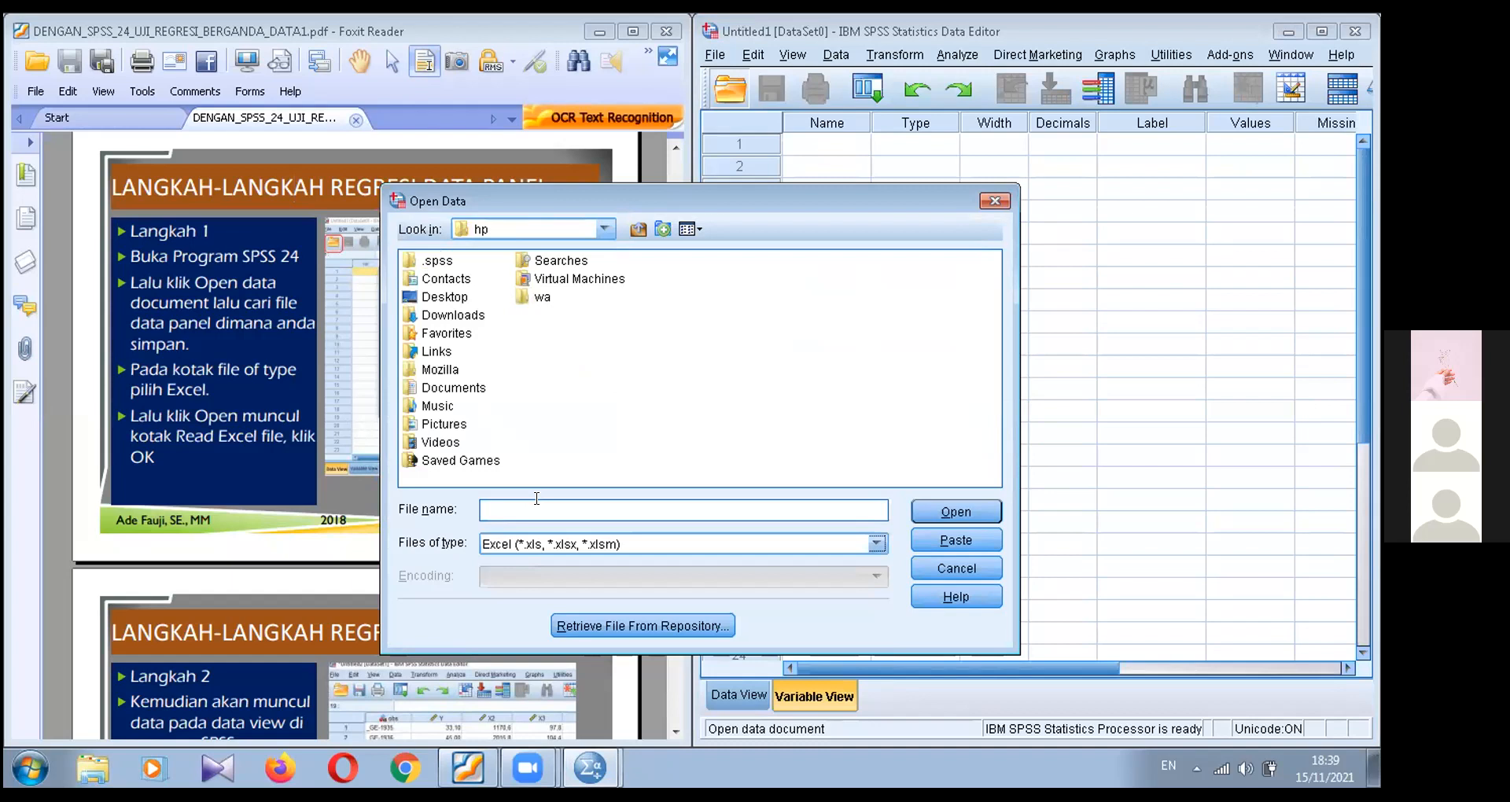
# Step: Open Data Panel.xls from the Downloads folder as a new dataset
pyautogui.write('data')
pyautogui.click(464, 316)
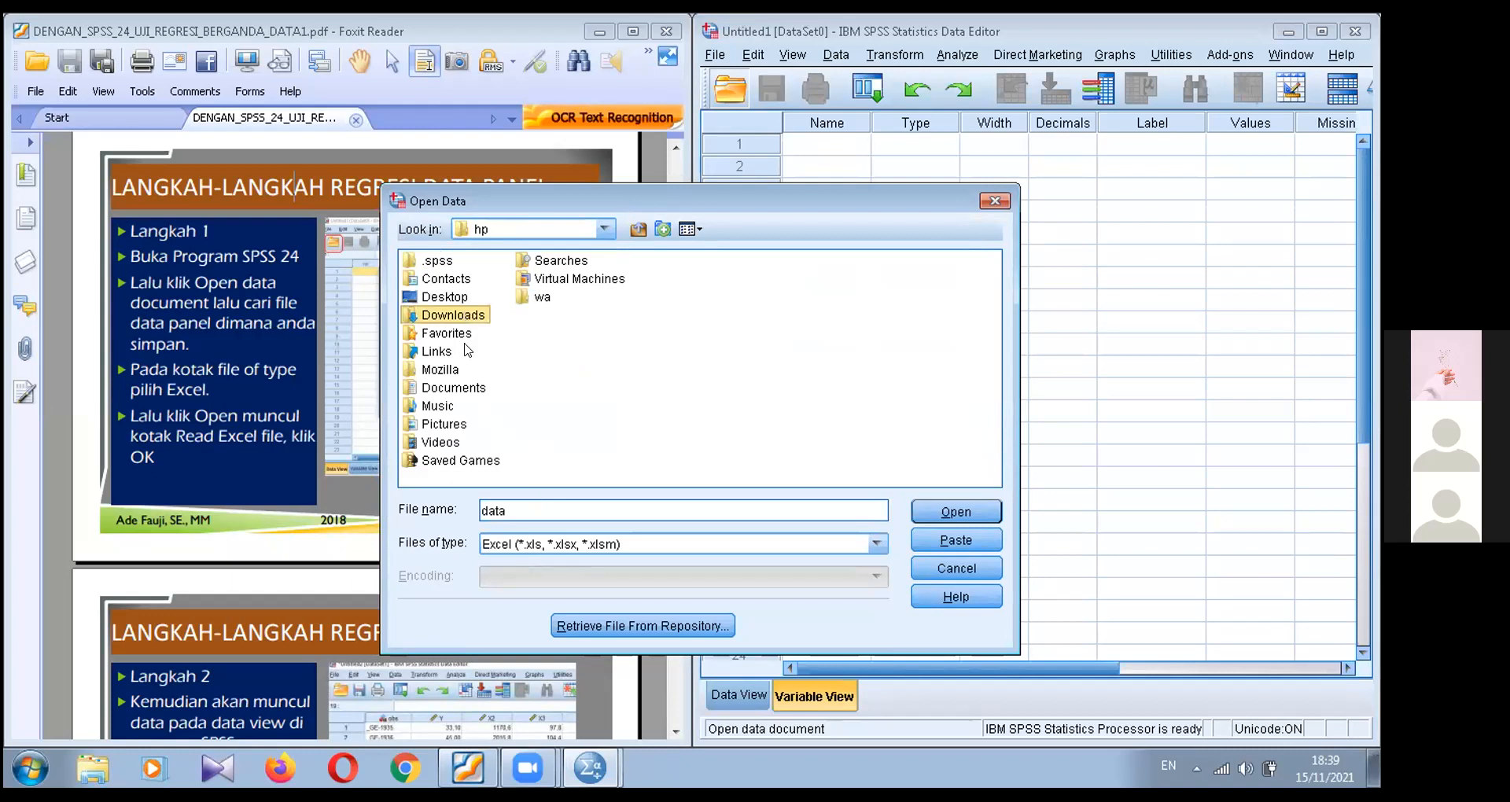
pyautogui.click(538, 510)
pyautogui.write('data p')
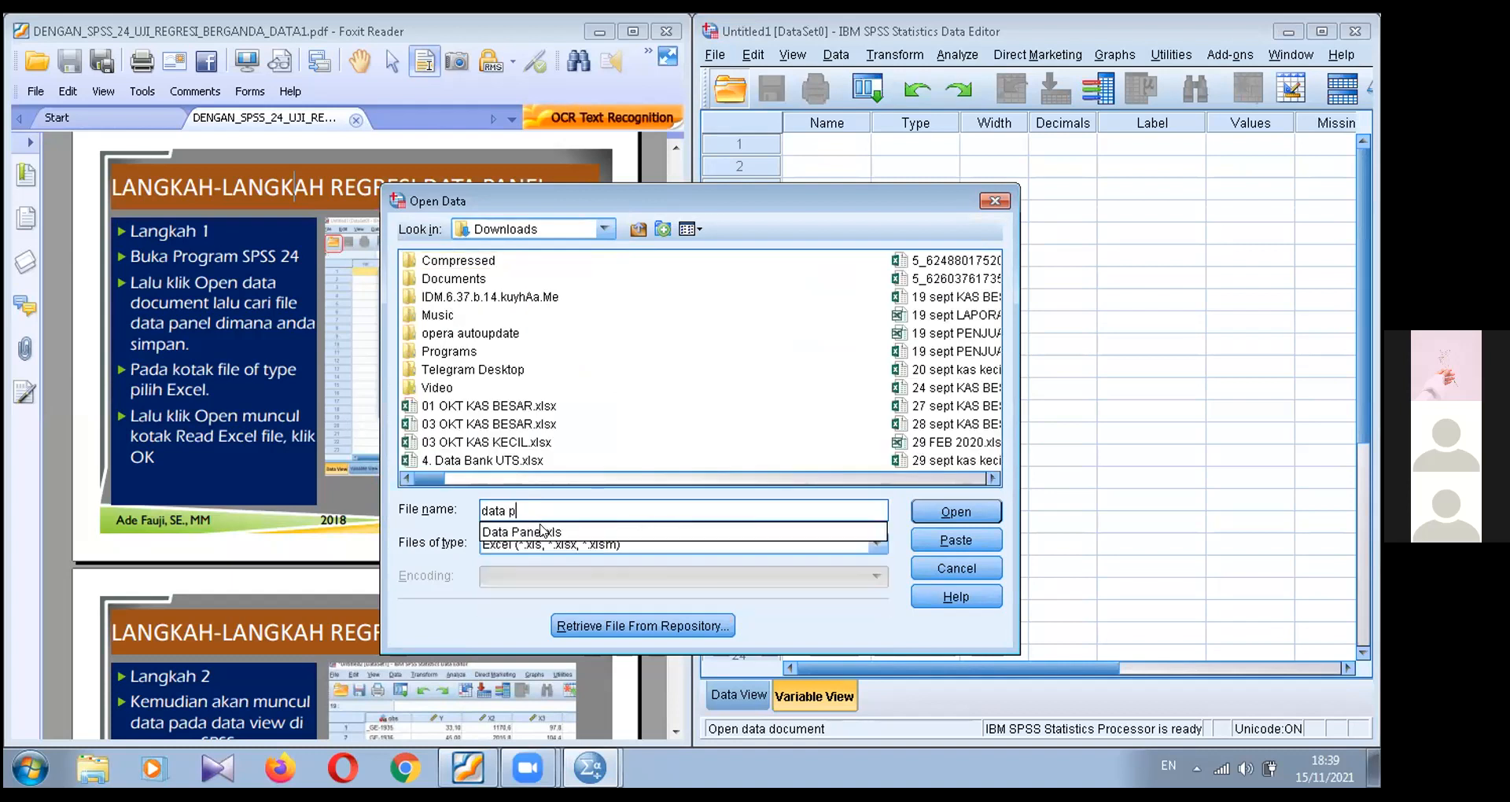
pyautogui.write('a')
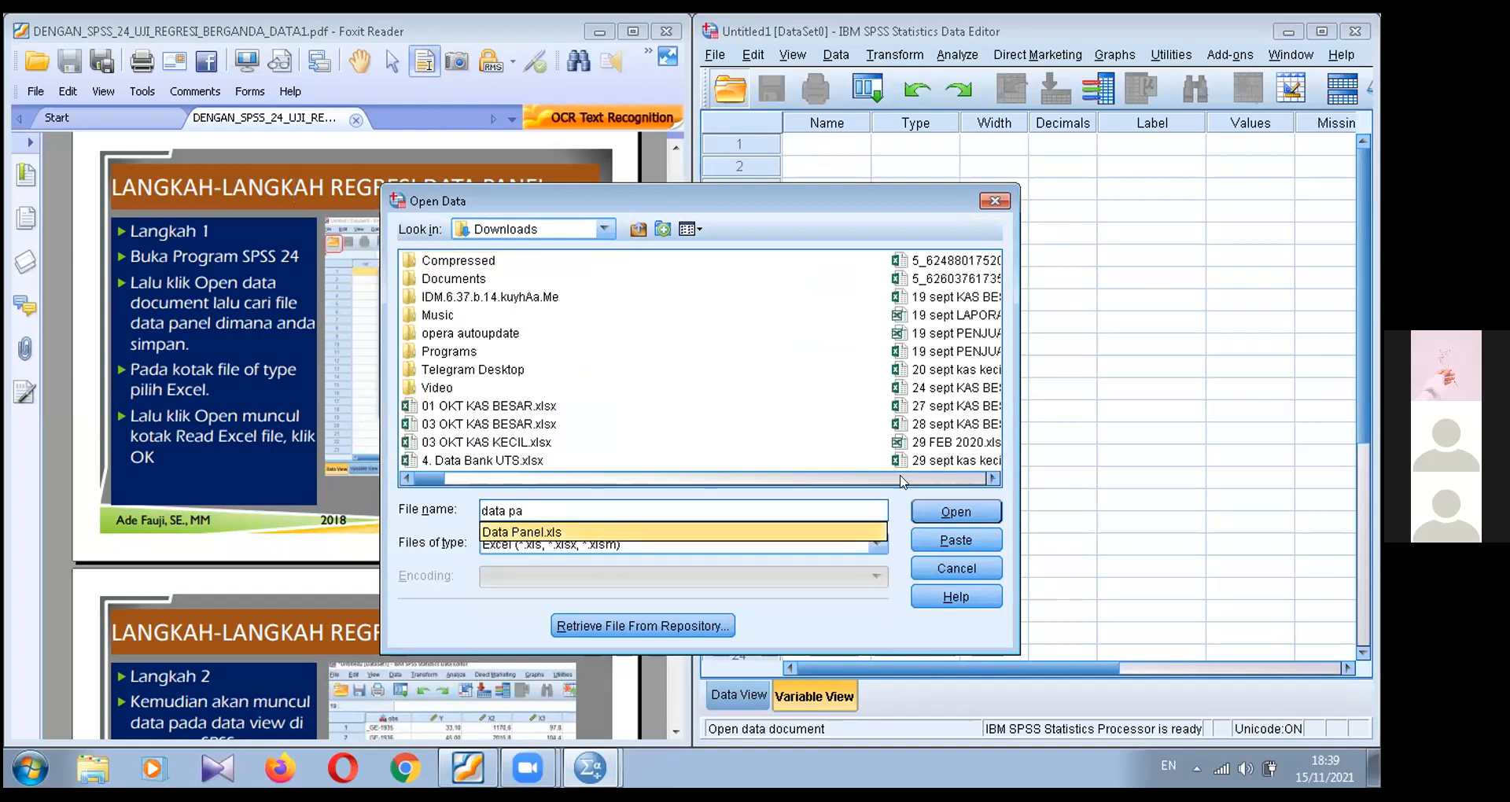
pyautogui.click(541, 530)
pyautogui.click(963, 519)
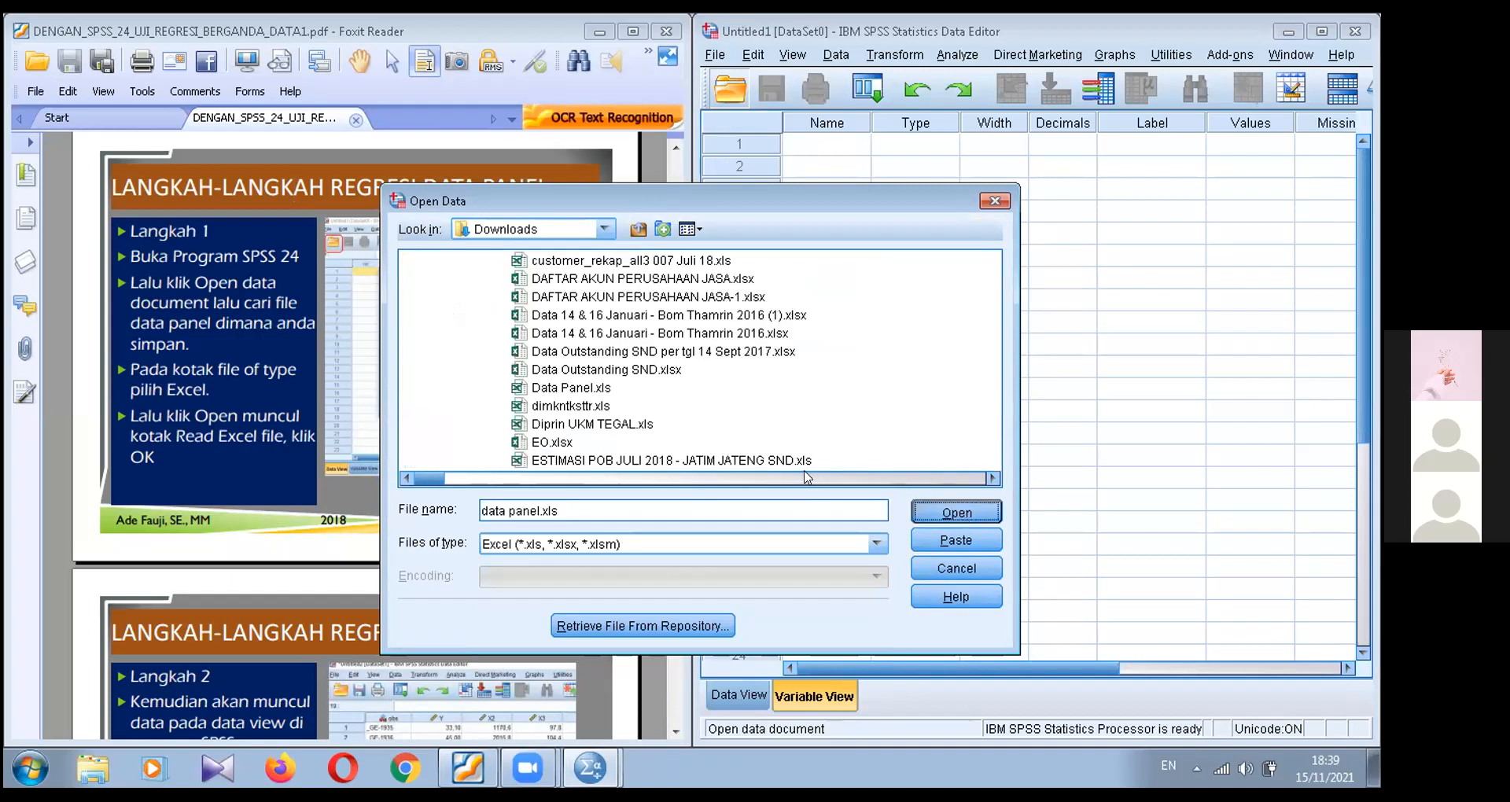
pyautogui.click(637, 473)
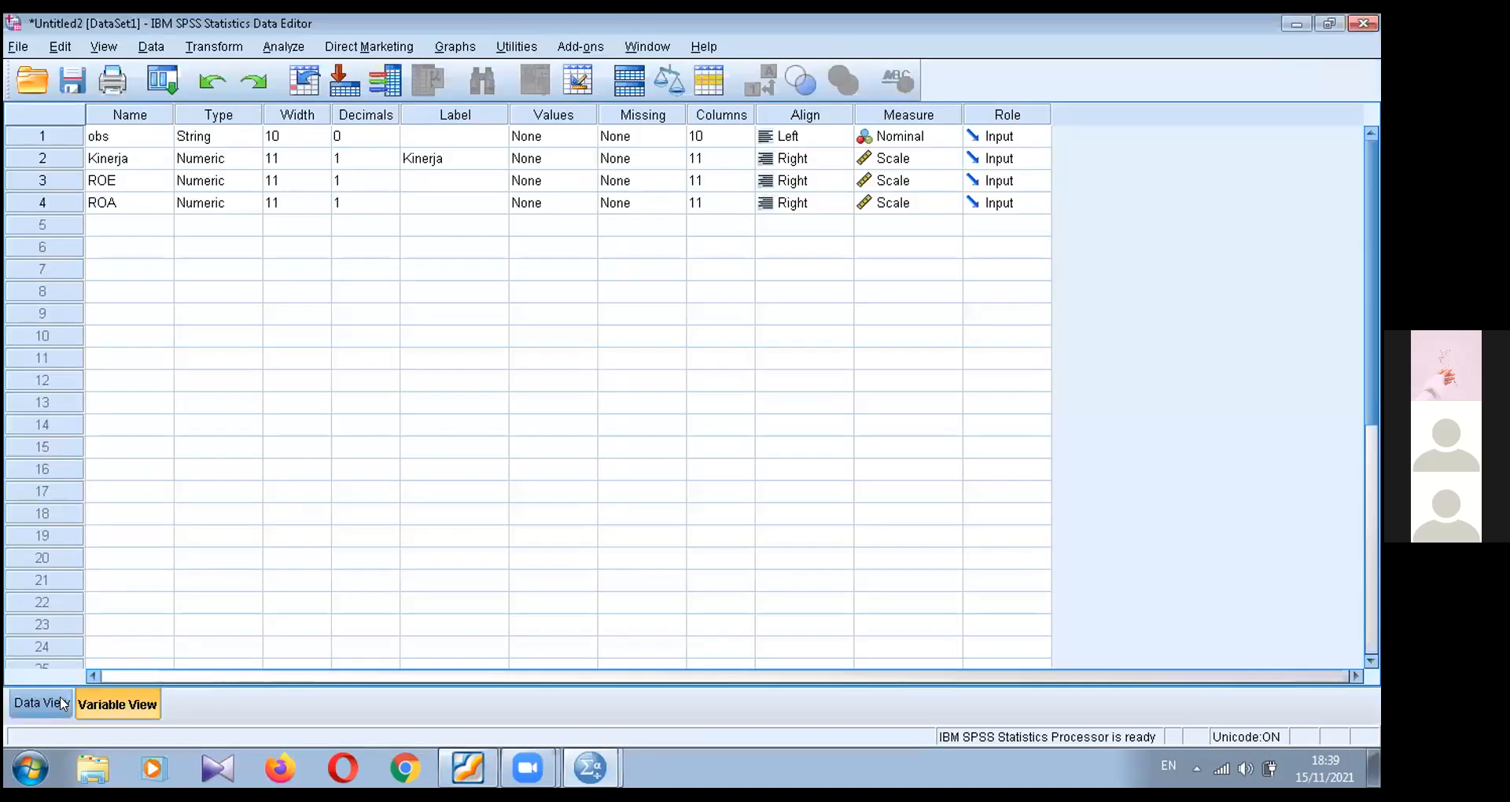
# Step: Examine the imported observations in Data View from the first case through the last and back
pyautogui.click(63, 702)
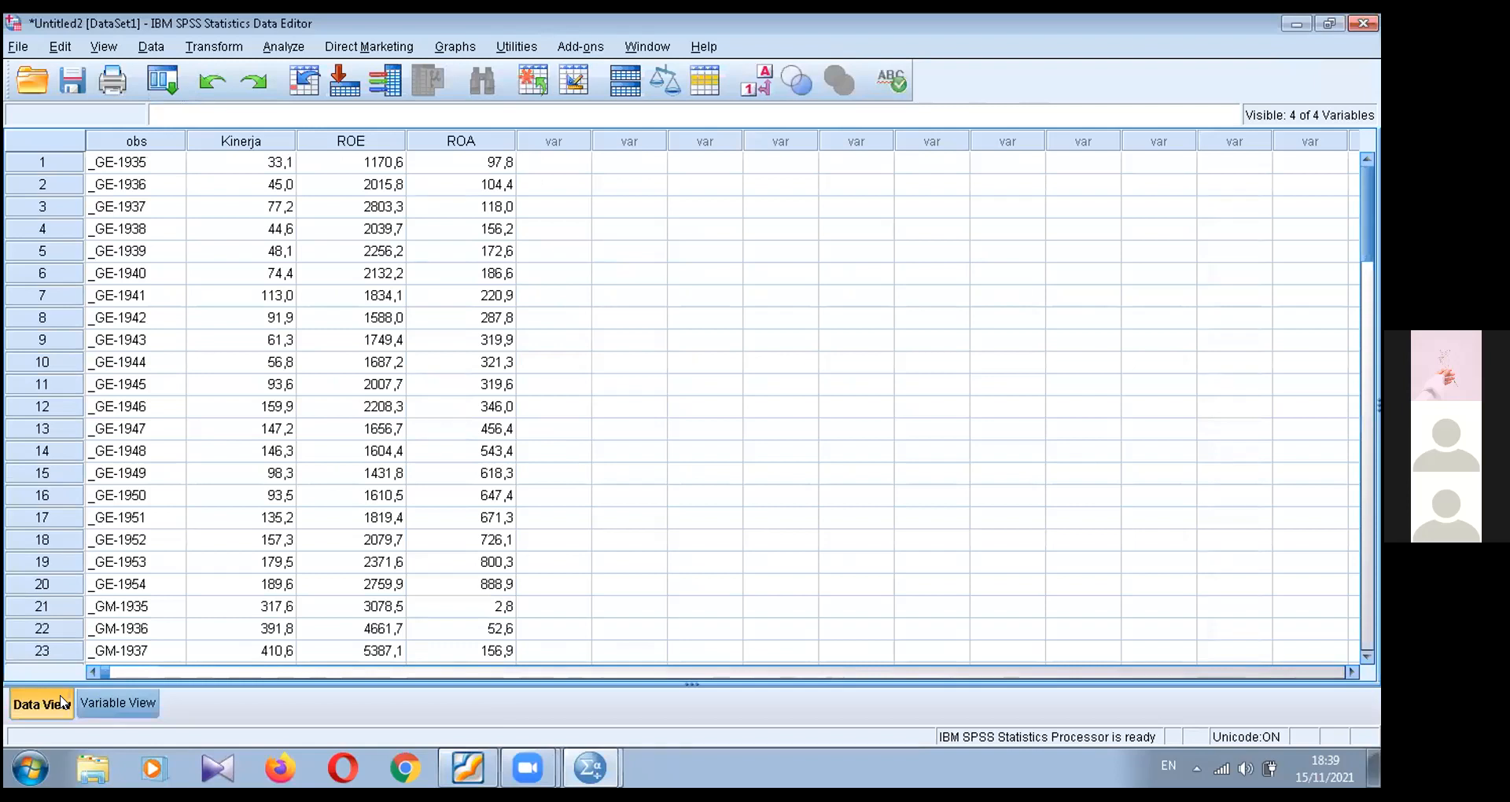
pyautogui.press('Down')
pyautogui.press('Down')
pyautogui.press('Down')
pyautogui.press('Down')
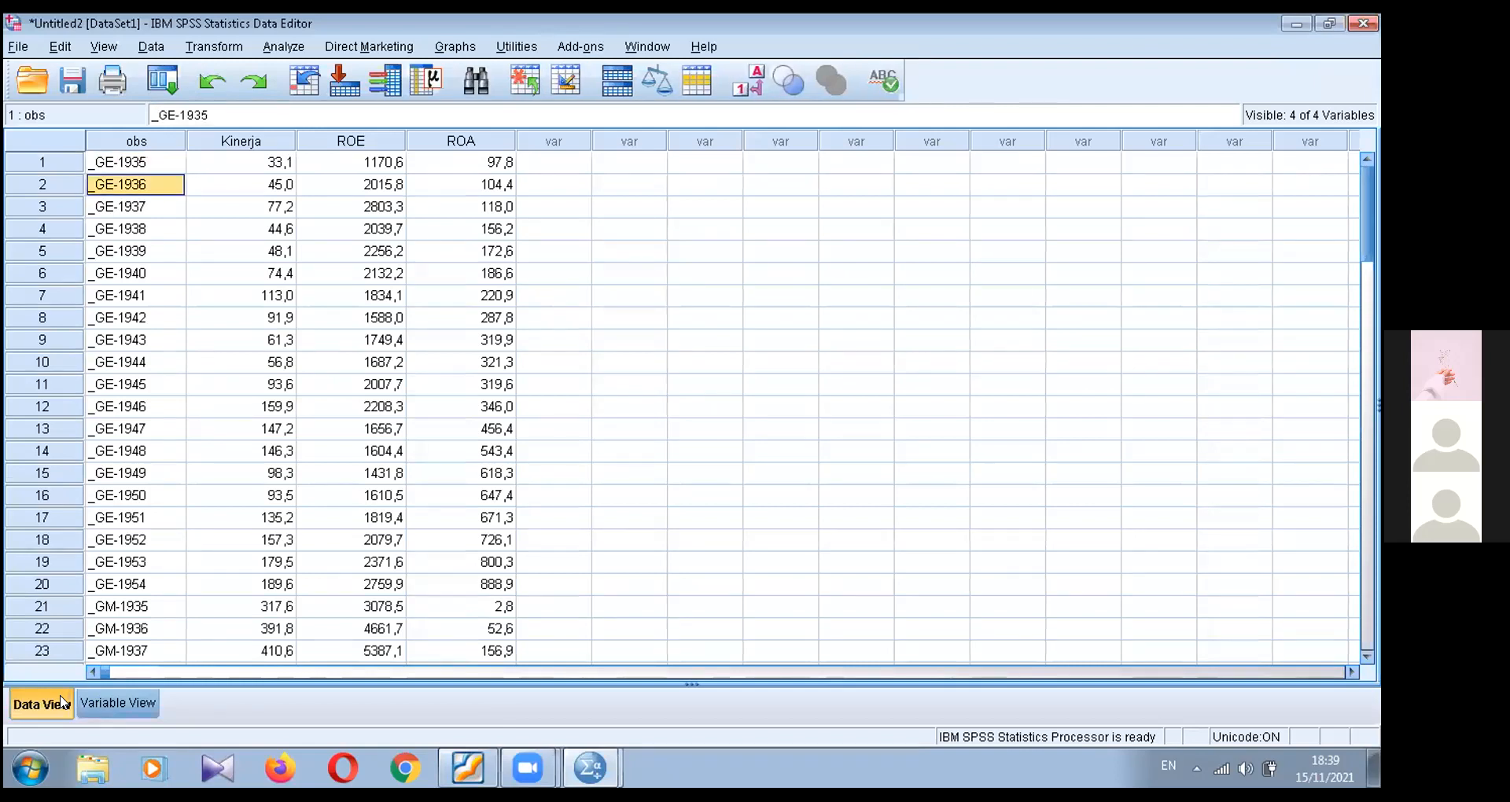
pyautogui.press('Down')
pyautogui.press('Down')
pyautogui.press('Down')
pyautogui.press('Down')
pyautogui.press('Down')
pyautogui.press('Down')
pyautogui.press('Down')
pyautogui.press('Down')
pyautogui.press('Down')
pyautogui.press('Down')
pyautogui.press('Down')
pyautogui.press('Down')
pyautogui.press('Down')
pyautogui.press('Down')
pyautogui.press('Down')
pyautogui.press('Down')
pyautogui.press('Down')
pyautogui.press('Down')
pyautogui.press('Down')
pyautogui.press('Down')
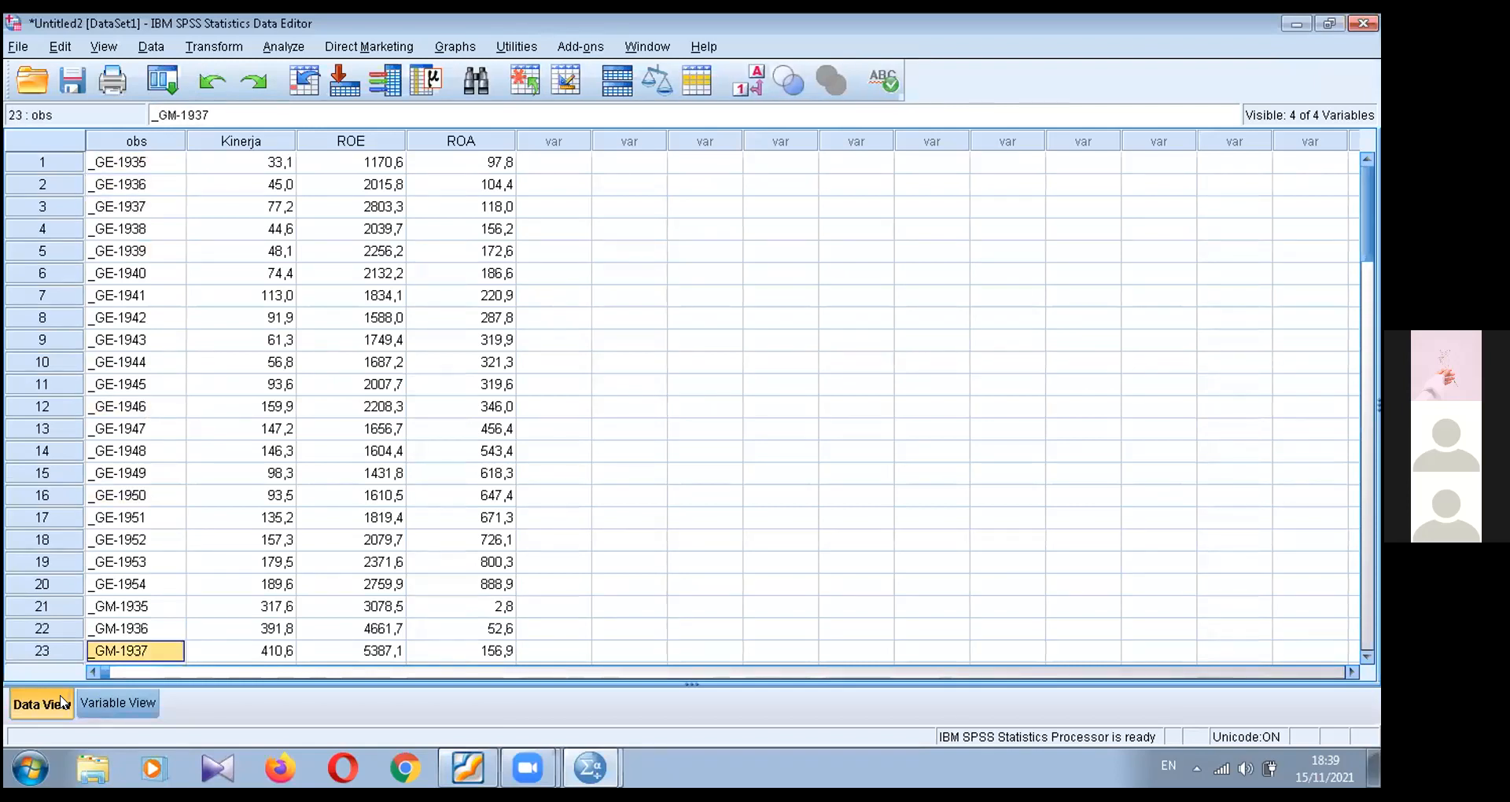
pyautogui.press('Down')
pyautogui.press('Down')
pyautogui.press('Down')
pyautogui.press('Down')
pyautogui.press('Down')
pyautogui.press('Down')
pyautogui.press('Down')
pyautogui.press('Down')
pyautogui.press('Down')
pyautogui.press('Down')
pyautogui.press('Down')
pyautogui.press('Down')
pyautogui.press('Down')
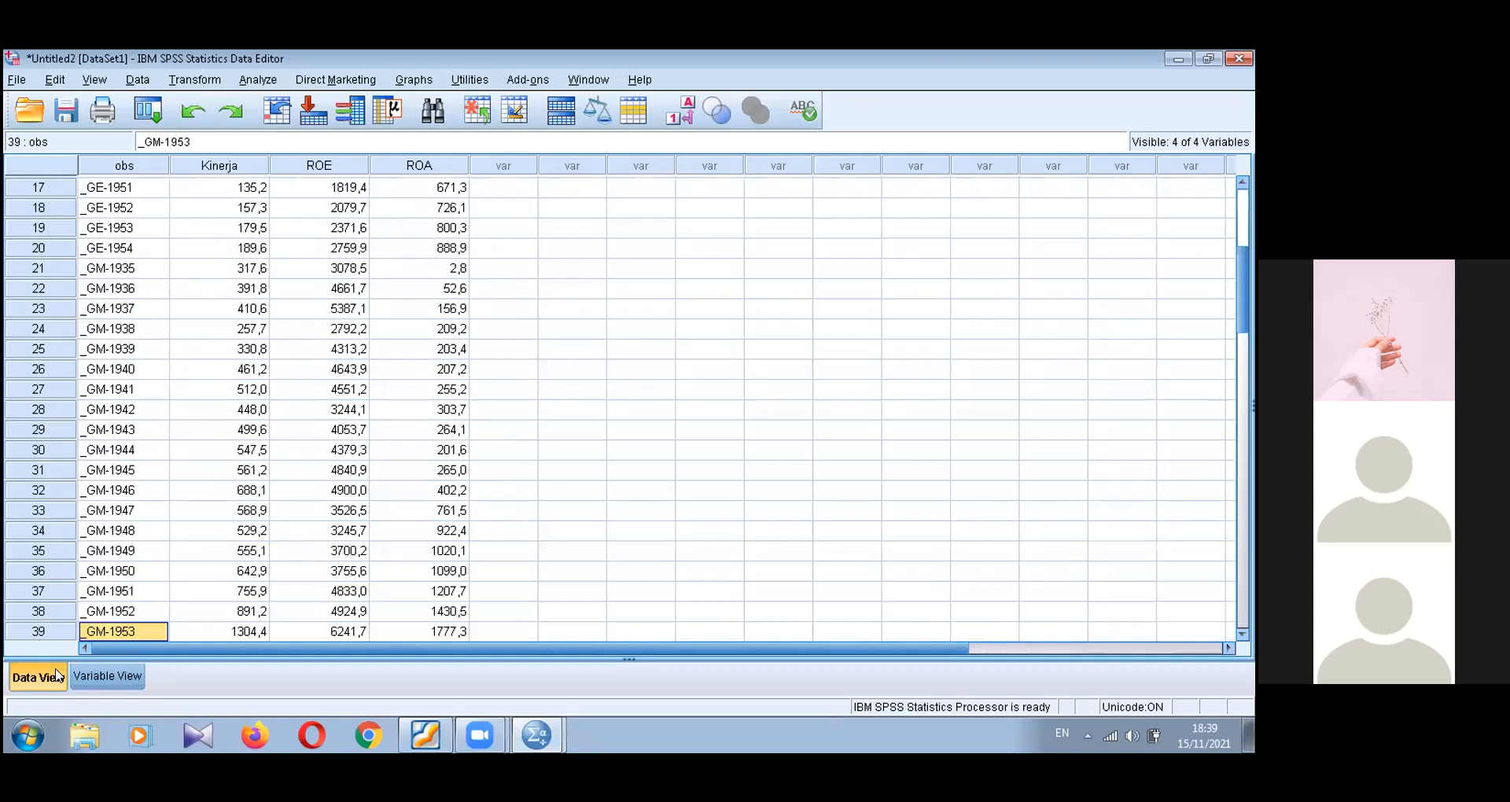
pyautogui.press('Down')
pyautogui.press('Down')
pyautogui.press('Down')
pyautogui.press('Down')
pyautogui.press('Down')
pyautogui.press('Down')
pyautogui.press('Down')
pyautogui.press('Down')
pyautogui.press('Down')
pyautogui.press('Down')
pyautogui.press('Down')
pyautogui.press('Down')
pyautogui.press('Down')
pyautogui.press('Down')
pyautogui.press('Down')
pyautogui.press('Down')
pyautogui.press('Down')
pyautogui.press('Down')
pyautogui.press('Down')
pyautogui.press('Down')
pyautogui.press('Up')
pyautogui.press('Up')
pyautogui.press('Up')
pyautogui.press('Up')
pyautogui.press('Up')
pyautogui.press('Up')
pyautogui.press('Up')
pyautogui.press('Up')
pyautogui.press('Up')
pyautogui.press('Up')
pyautogui.press('Up')
pyautogui.press('Up')
pyautogui.press('Up')
pyautogui.press('Up')
pyautogui.press('Up')
pyautogui.press('Up')
pyautogui.press('Up')
pyautogui.press('Up')
pyautogui.press('Up')
pyautogui.press('Up')
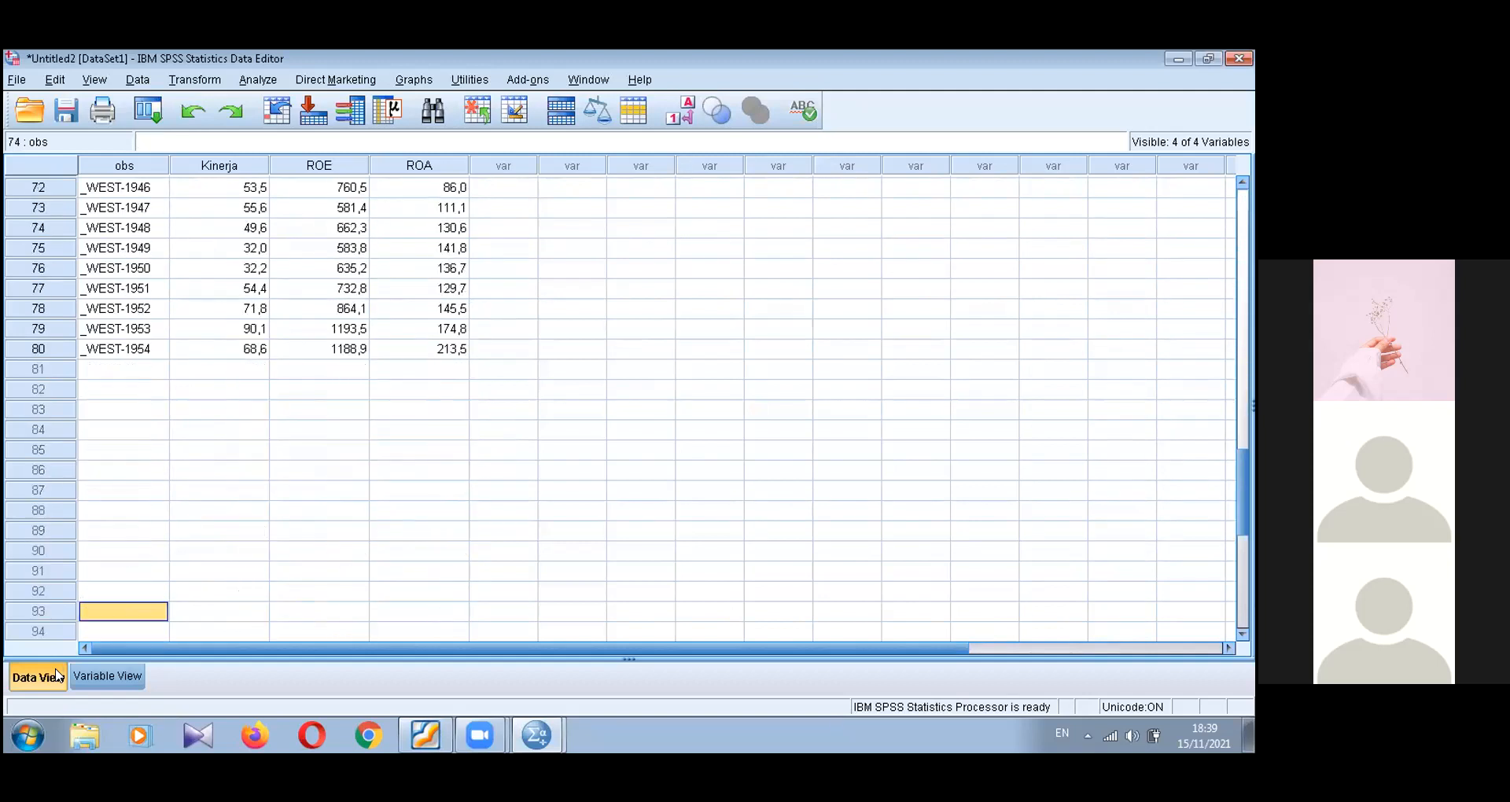
pyautogui.press('Up')
pyautogui.press('Up')
pyautogui.press('Up')
pyautogui.press('Up')
pyautogui.press('Up')
pyautogui.press('Up')
pyautogui.press('Up')
pyautogui.press('Up')
pyautogui.press('Up')
pyautogui.press('Up')
pyautogui.press('Up')
pyautogui.press('Up')
pyautogui.press('Up')
pyautogui.press('Up')
pyautogui.press('Up')
pyautogui.press('Up')
pyautogui.press('Up')
pyautogui.press('Up')
pyautogui.press('Up')
pyautogui.press('Up')
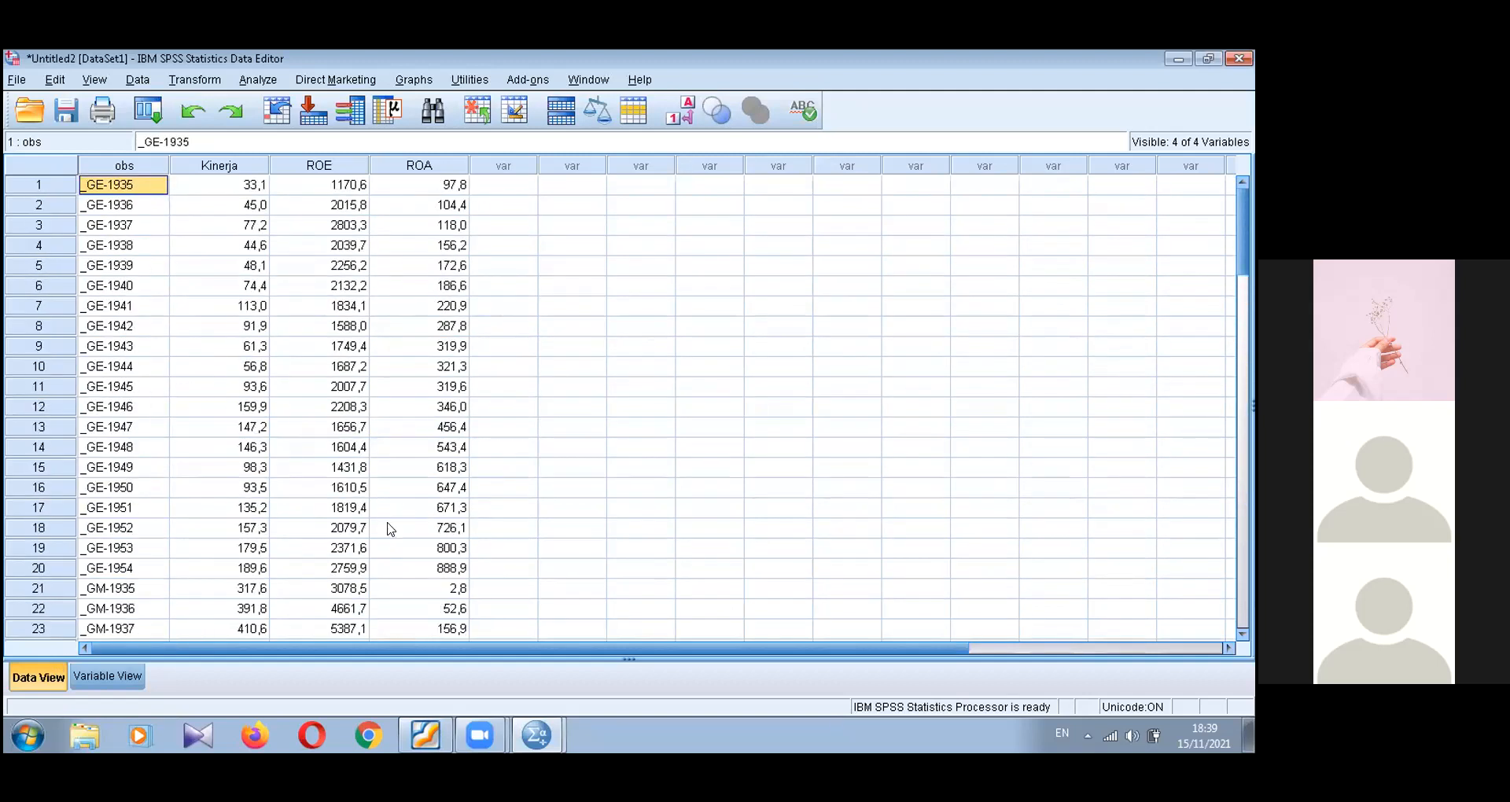
pyautogui.press('super+Right')
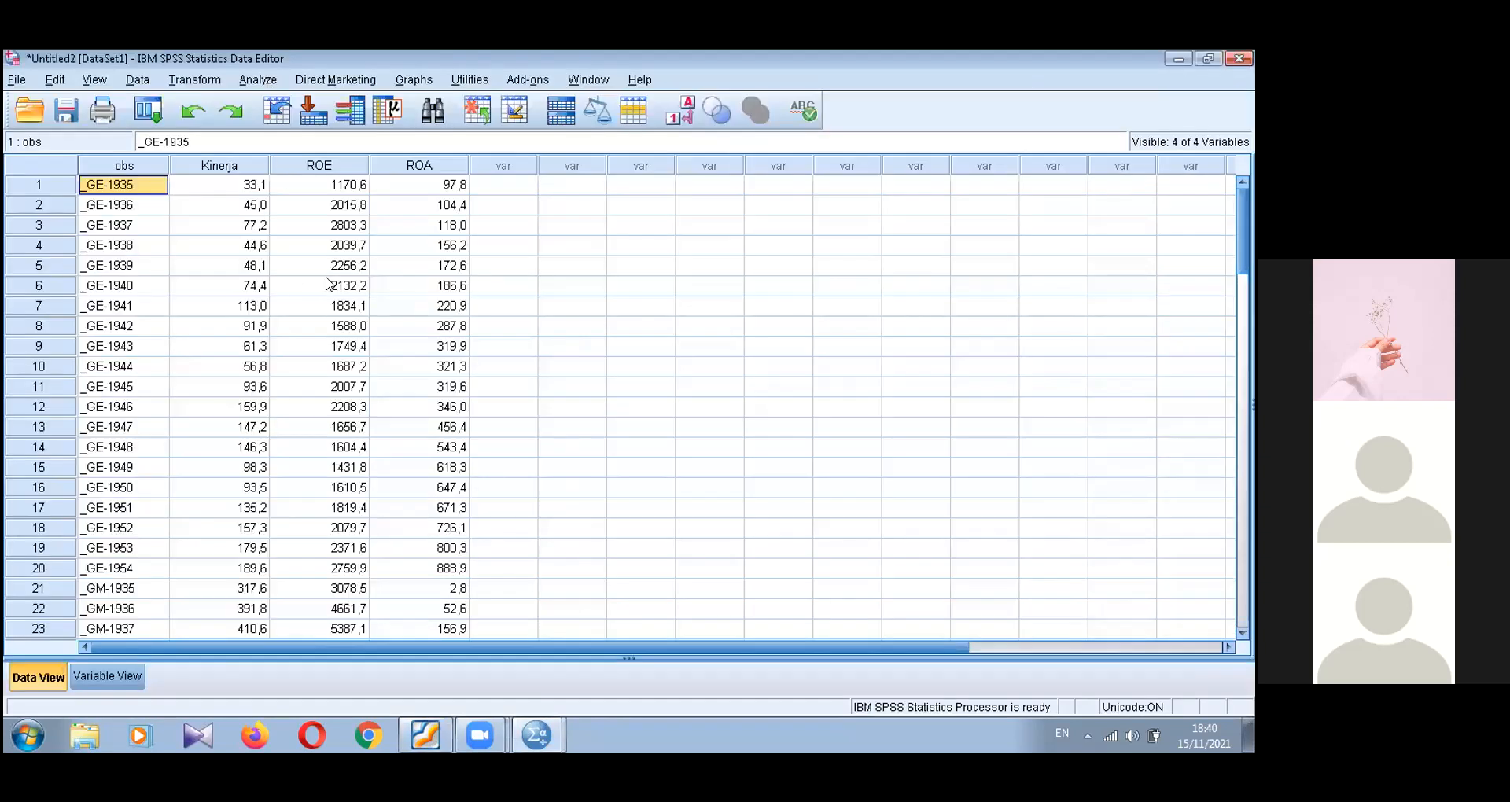
pyautogui.click(258, 79)
pyautogui.moveTo(447, 271)
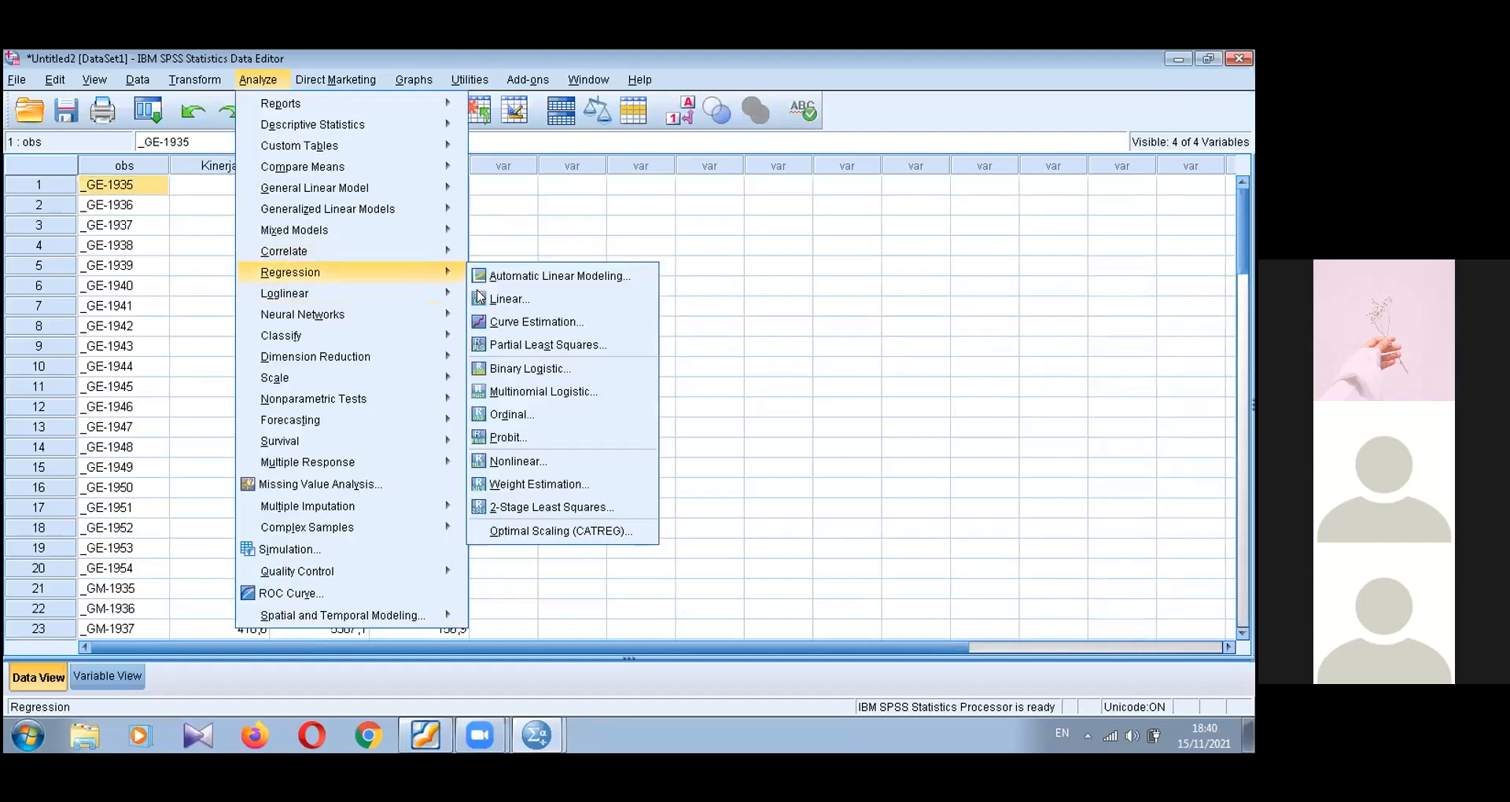
pyautogui.click(503, 299)
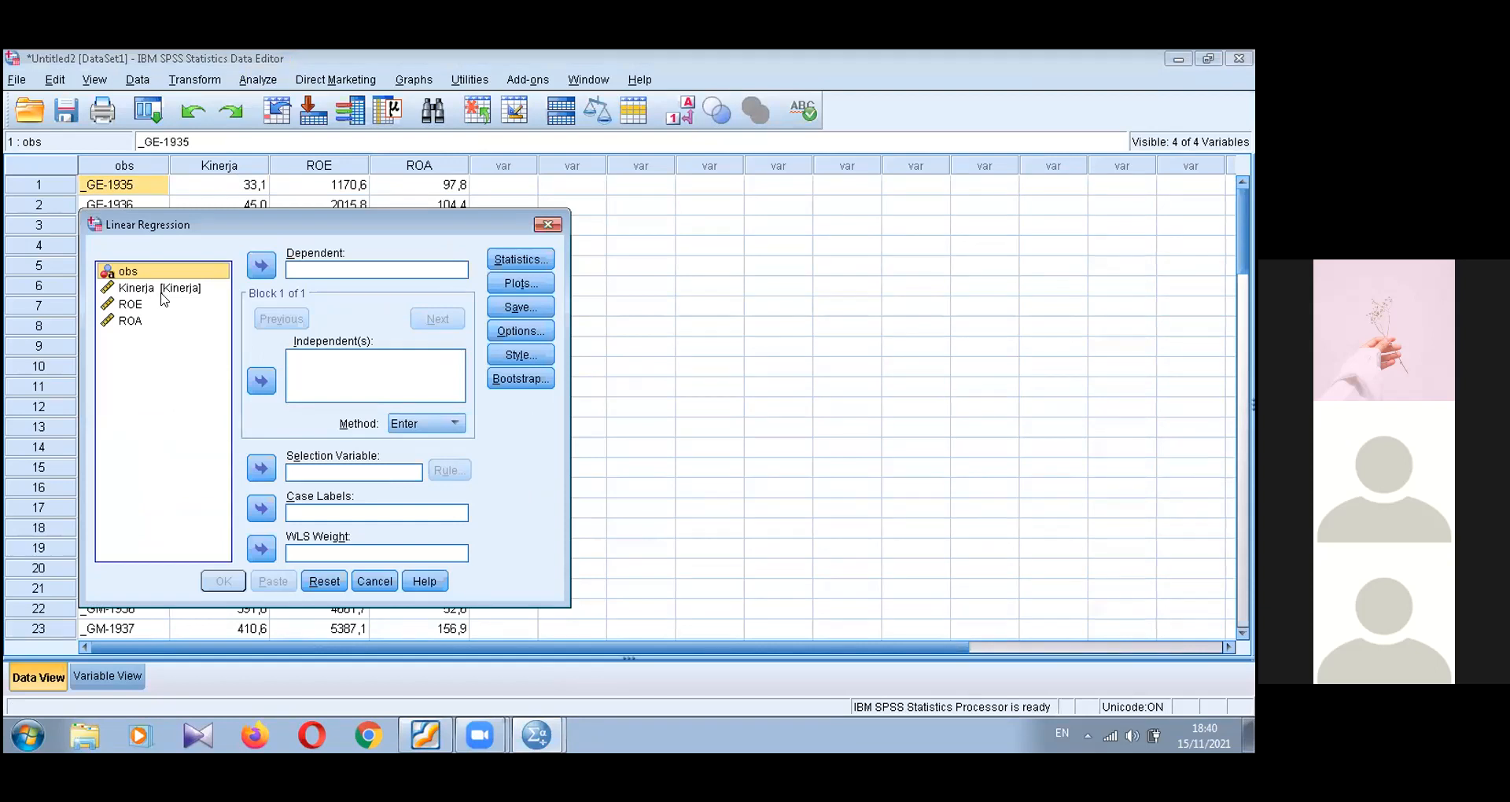
pyautogui.click(161, 291)
pyautogui.click(444, 747)
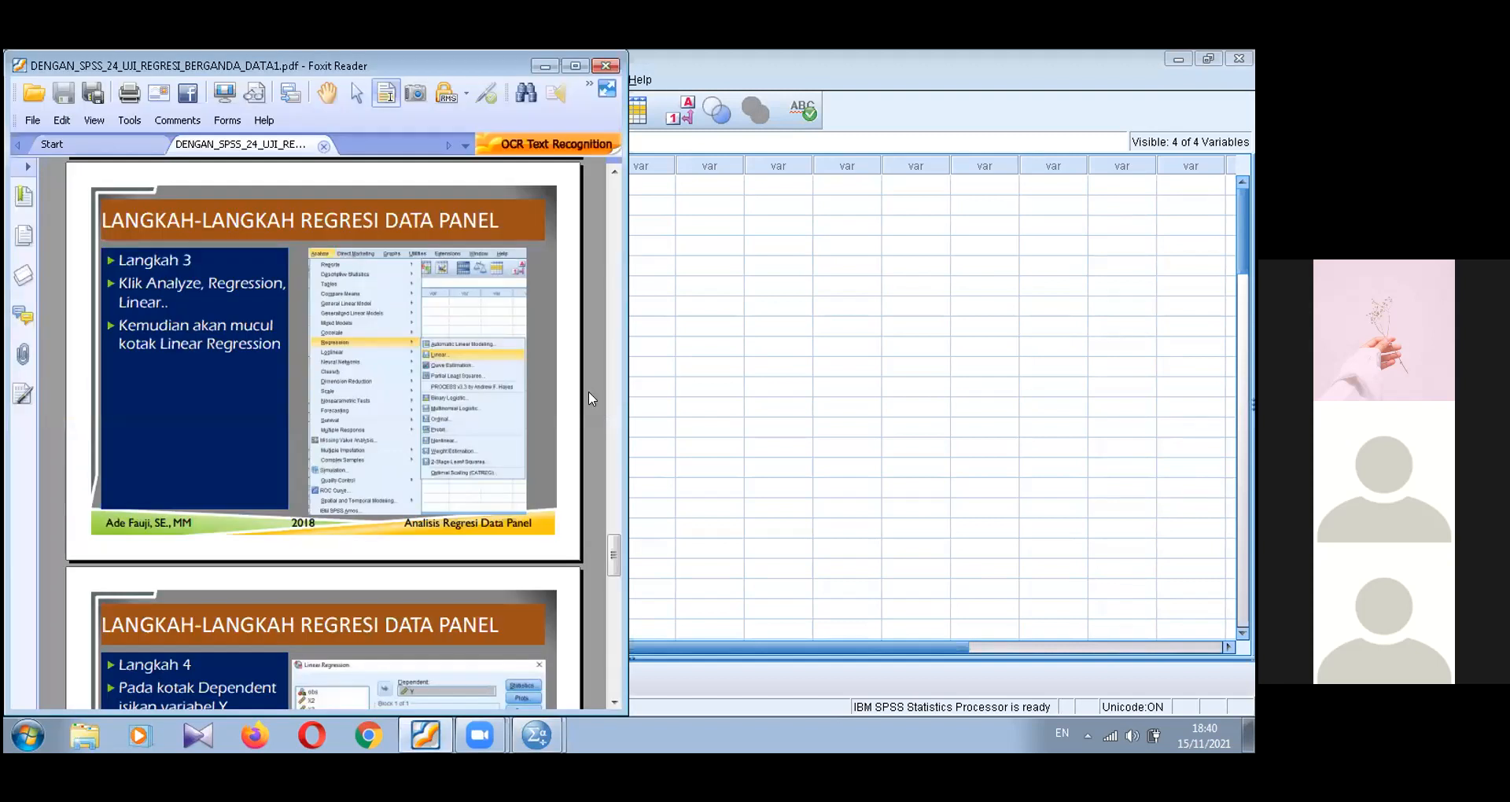
pyautogui.moveTo(613, 564); pyautogui.dragTo(613, 530)
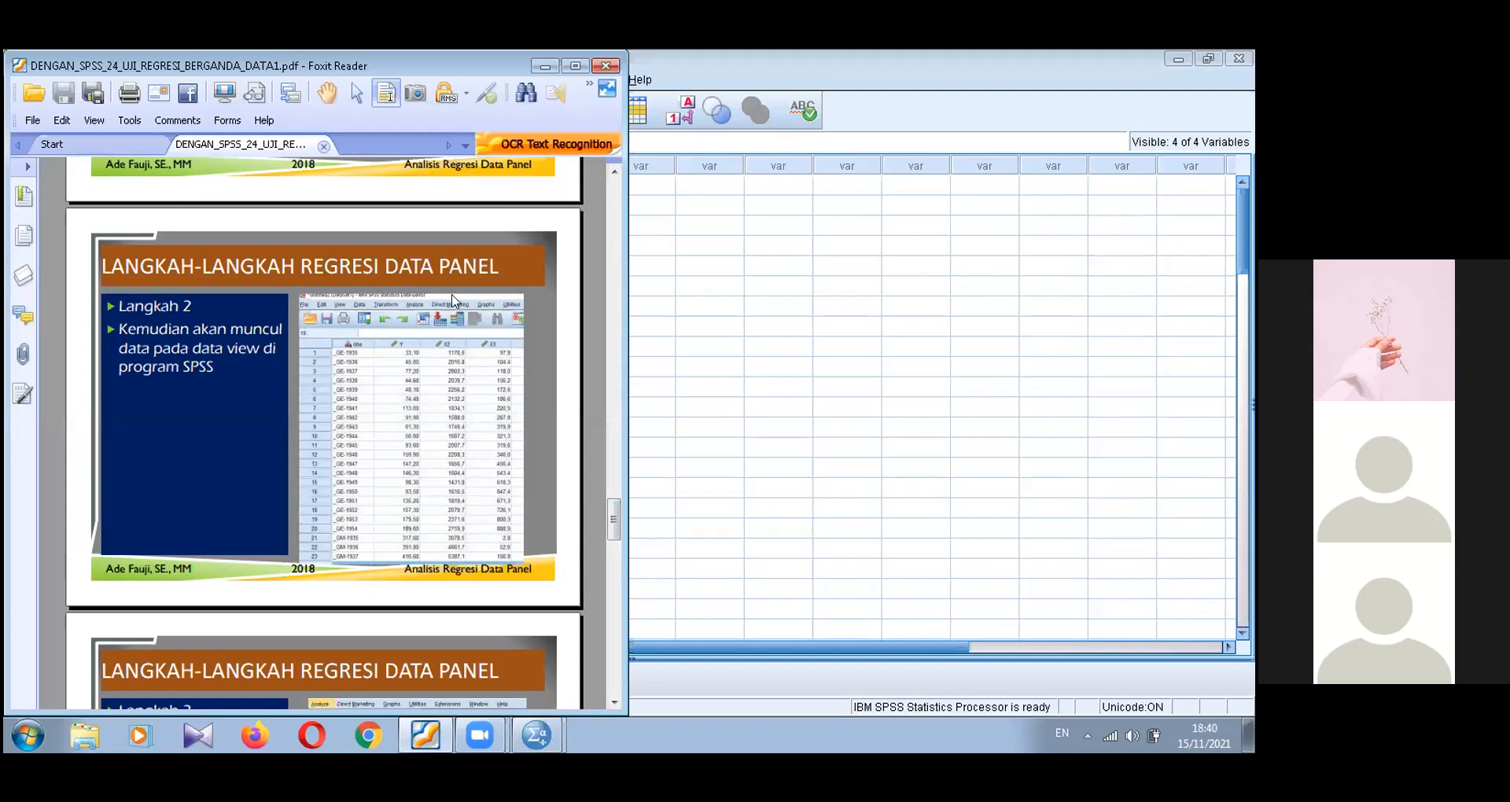
pyautogui.click(730, 350)
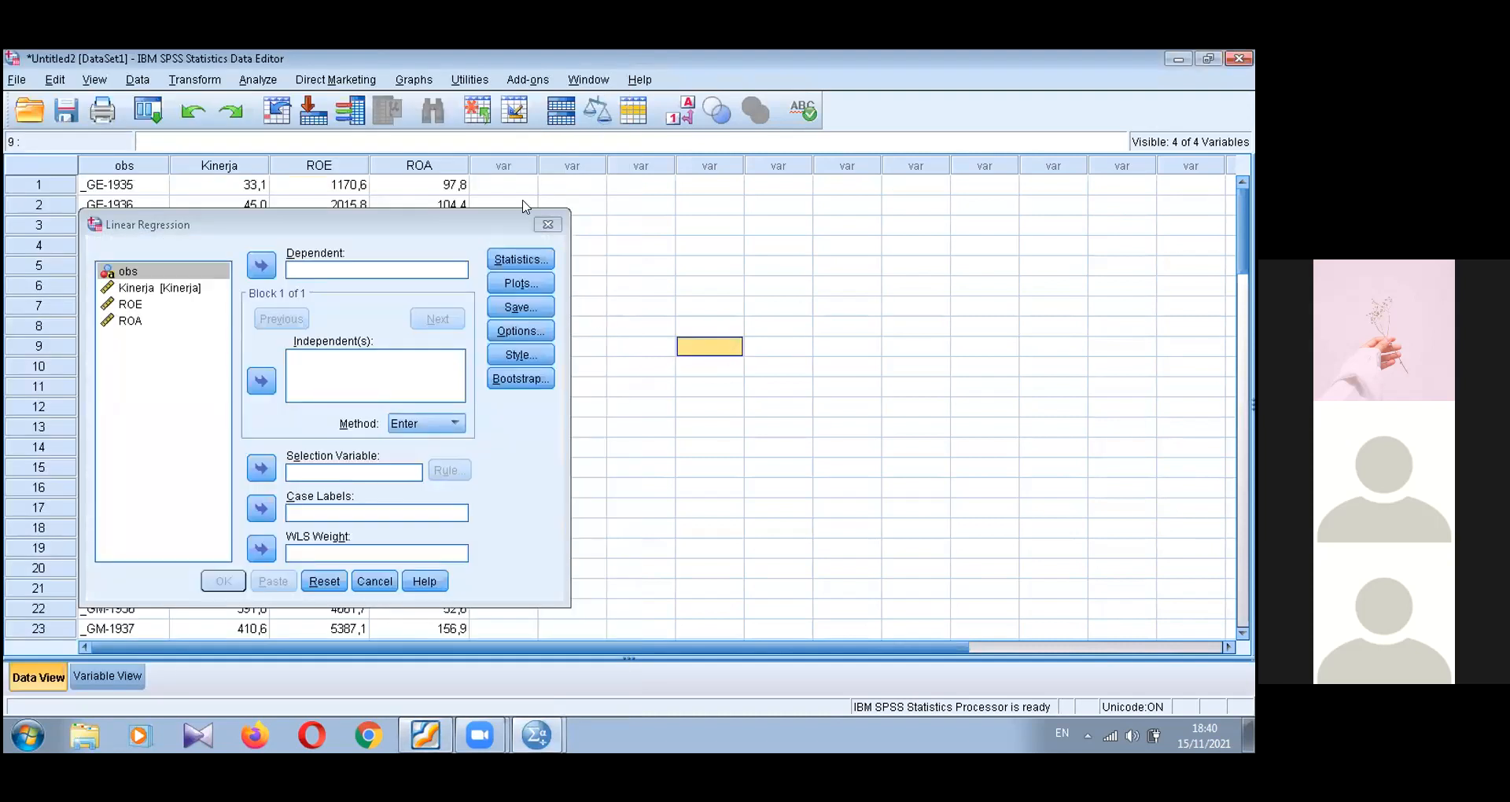
pyautogui.click(549, 224)
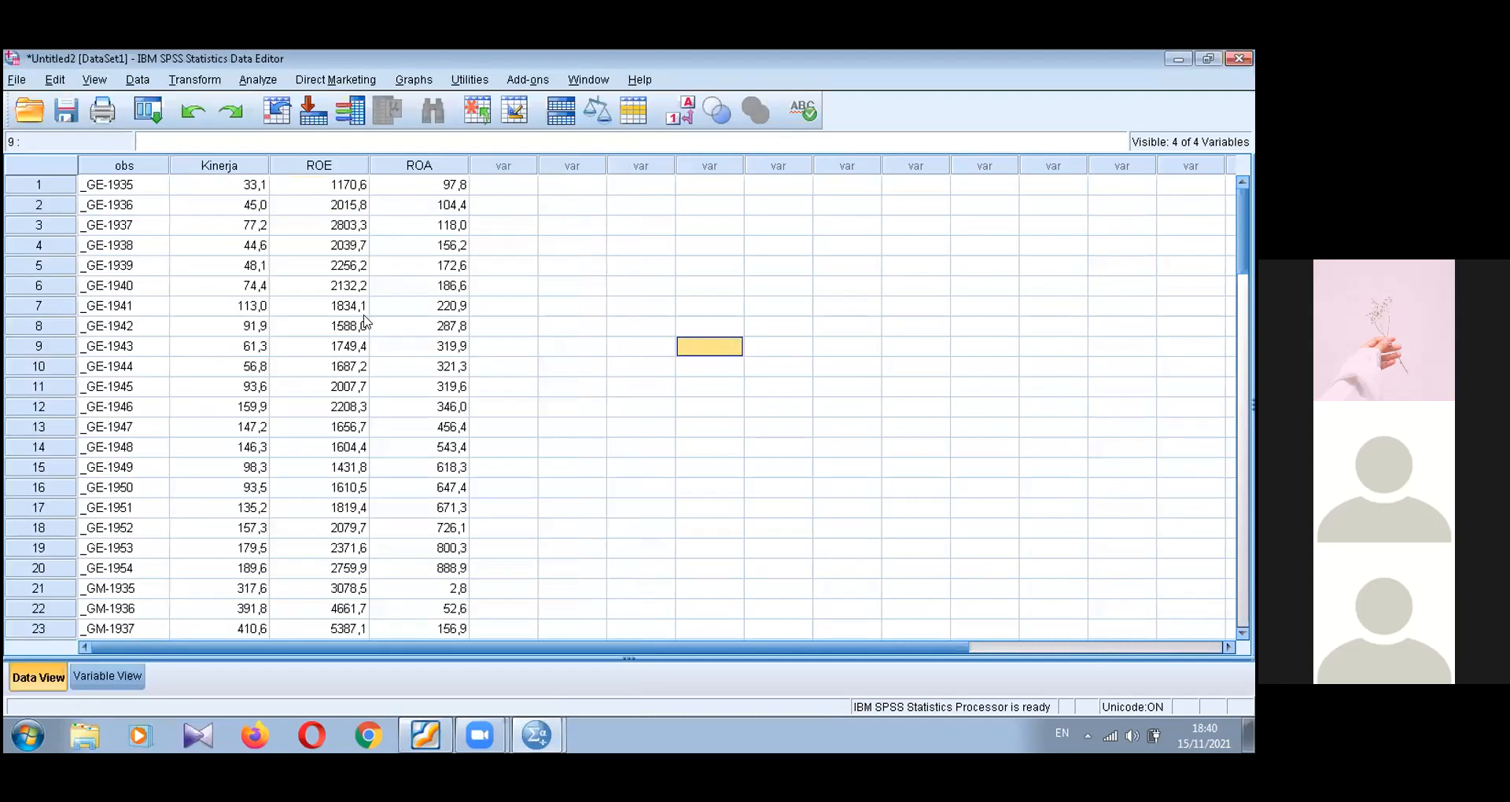
# Step: Rename the Kinerja variable as Y in Variable View
pyautogui.click(122, 675)
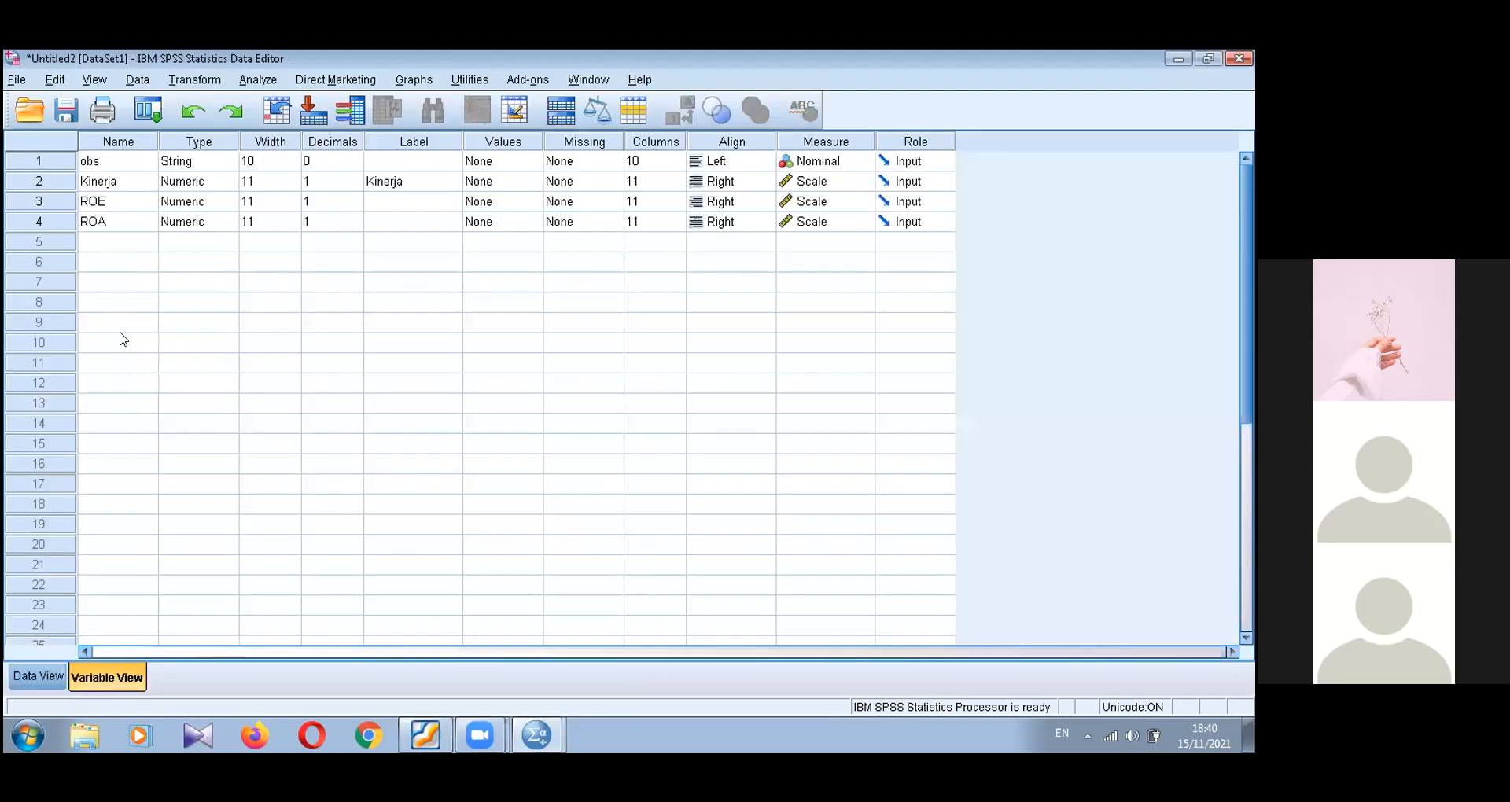
pyautogui.click(132, 175)
pyautogui.write('y')
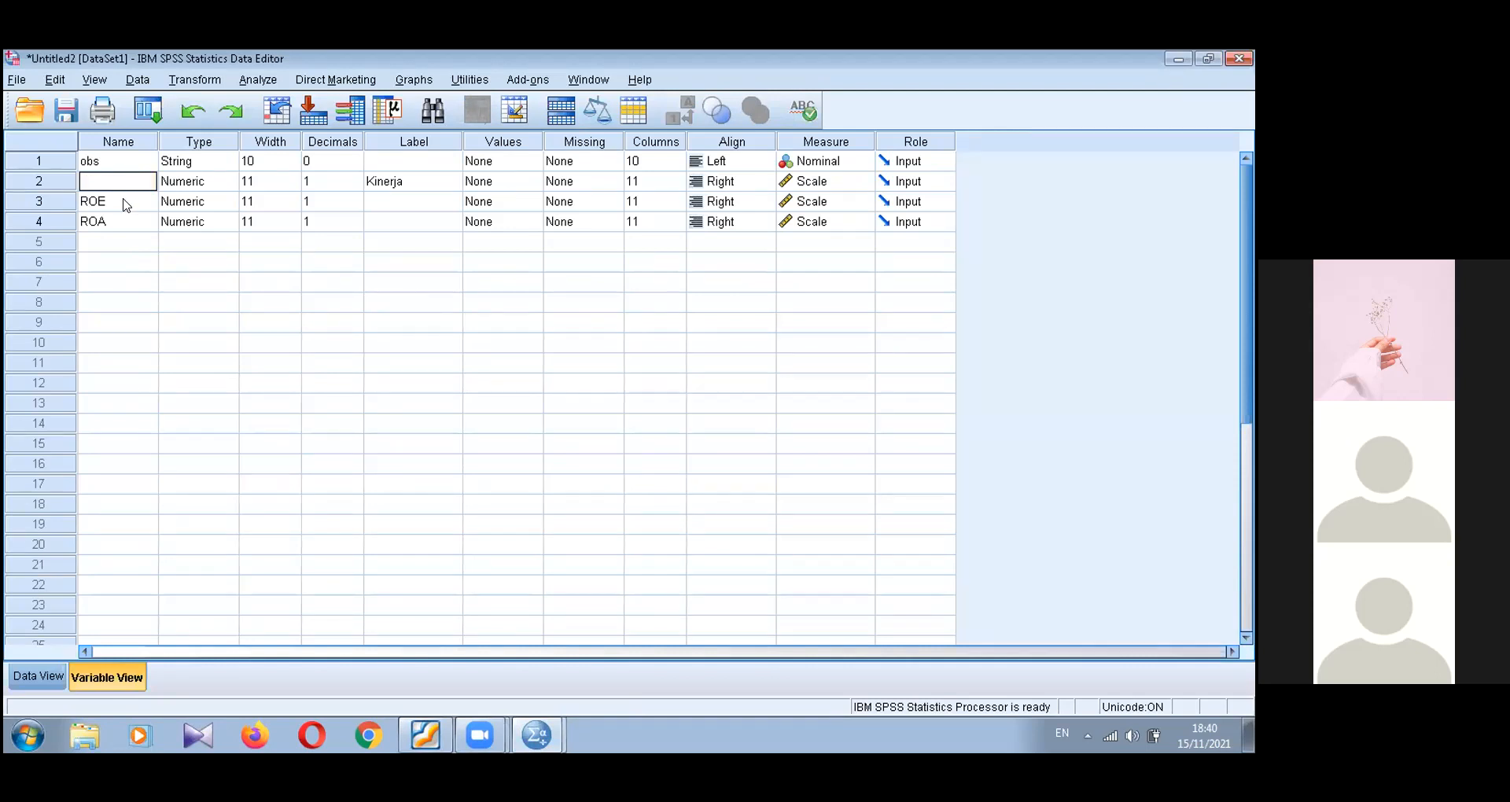
pyautogui.click(125, 203)
# Step: Enter X1 as the label of the ROE variable
pyautogui.click(400, 194)
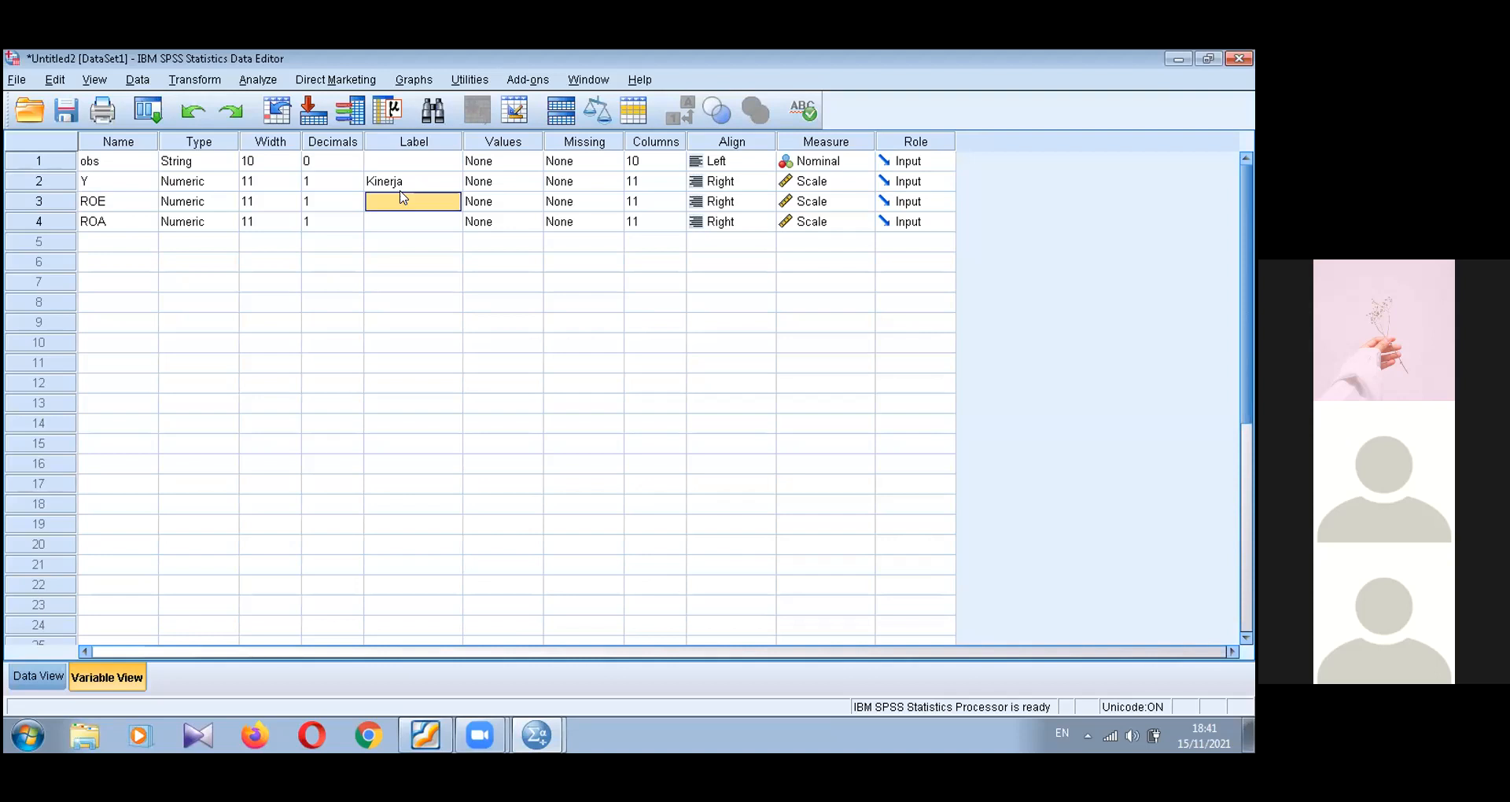
pyautogui.write('X1')
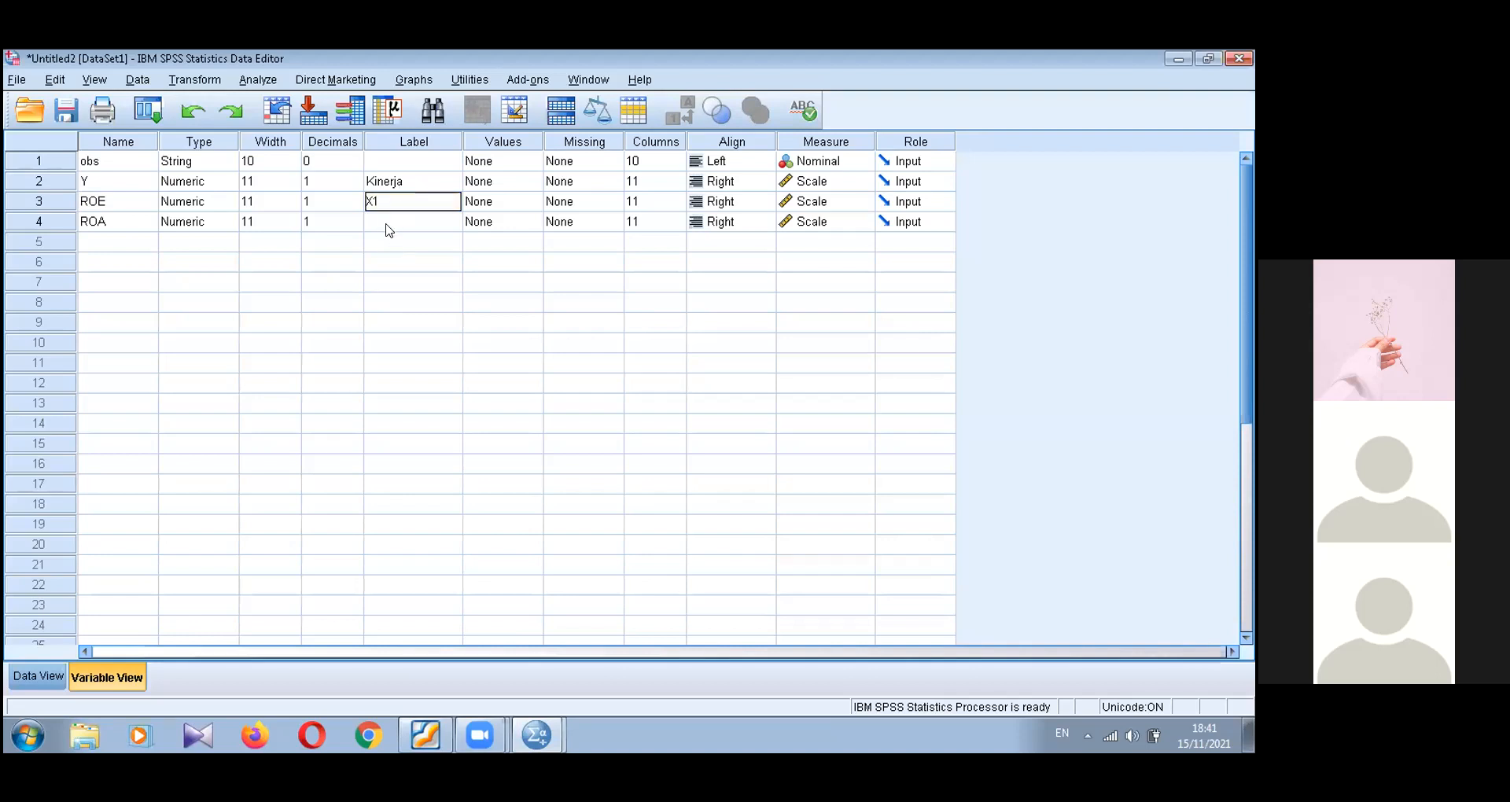
pyautogui.click(387, 223)
pyautogui.click(387, 203)
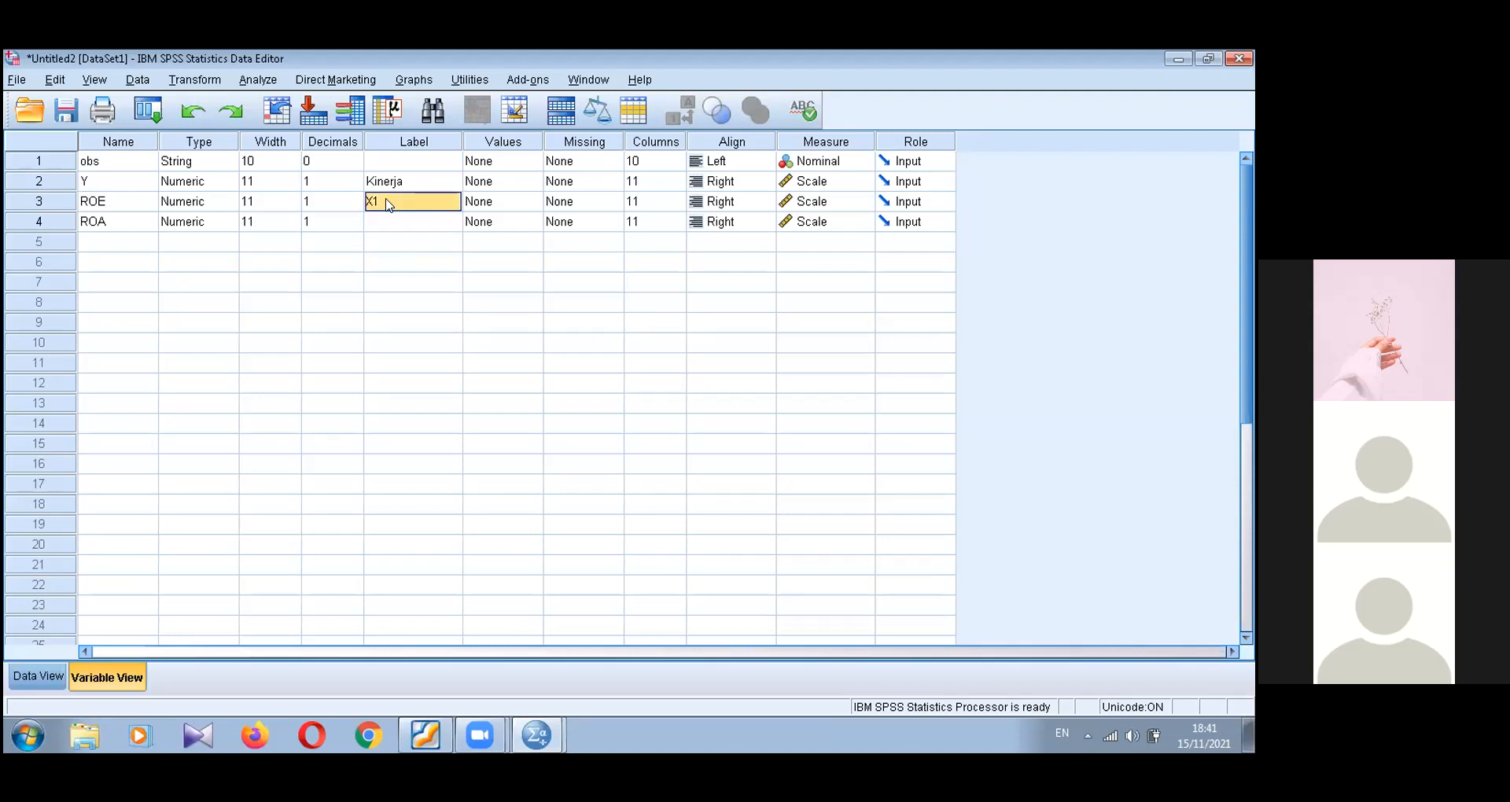
# Step: Set the ROE variable's label to ROE
pyautogui.doubleClick(385, 197)
pyautogui.press('BackSpace')
pyautogui.press('BackSpace')
pyautogui.write('ROE')
# Step: Try to rename the ROE variable as 1
pyautogui.click(118, 202)
pyautogui.write('1')
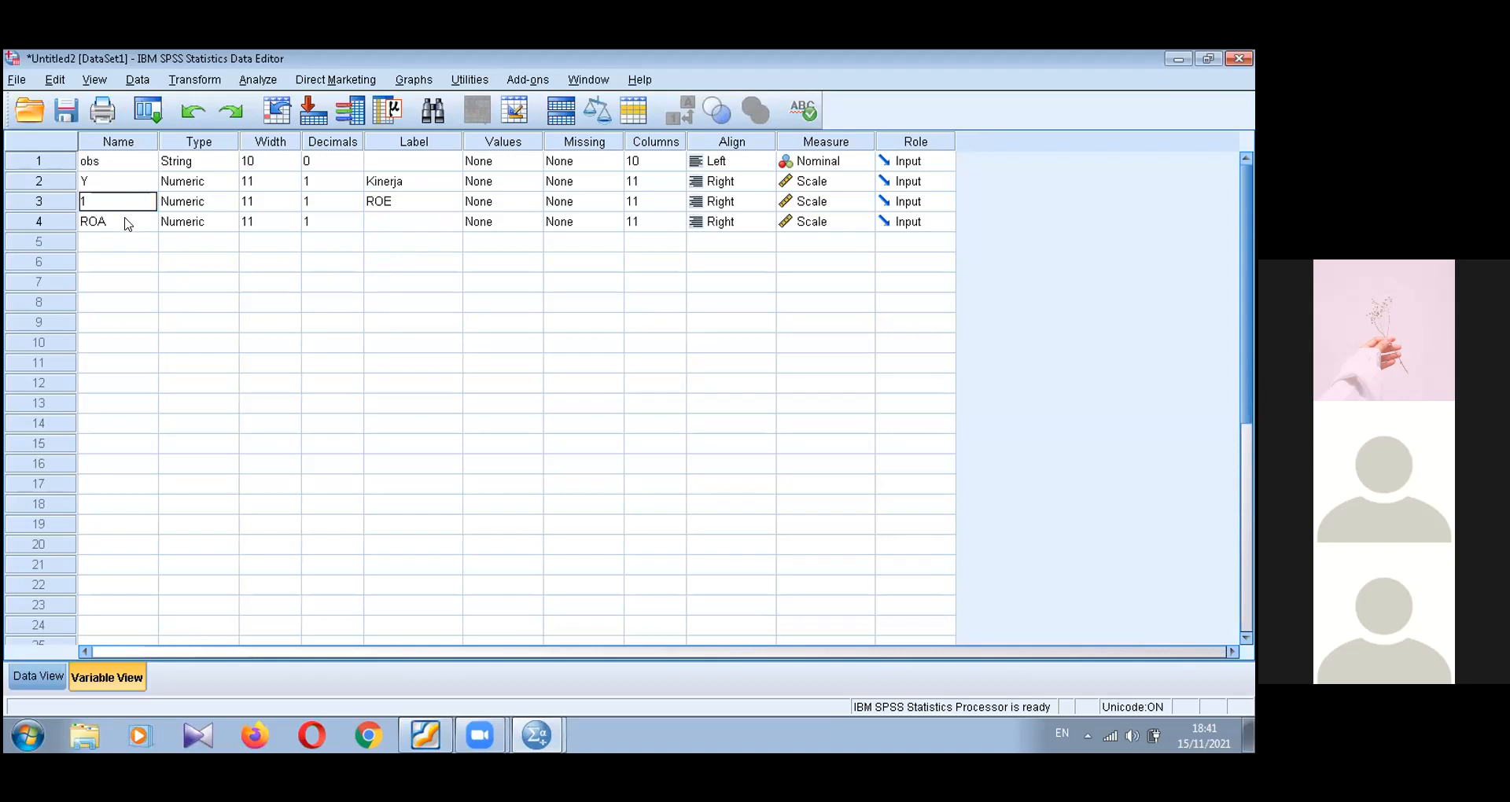
pyautogui.click(390, 223)
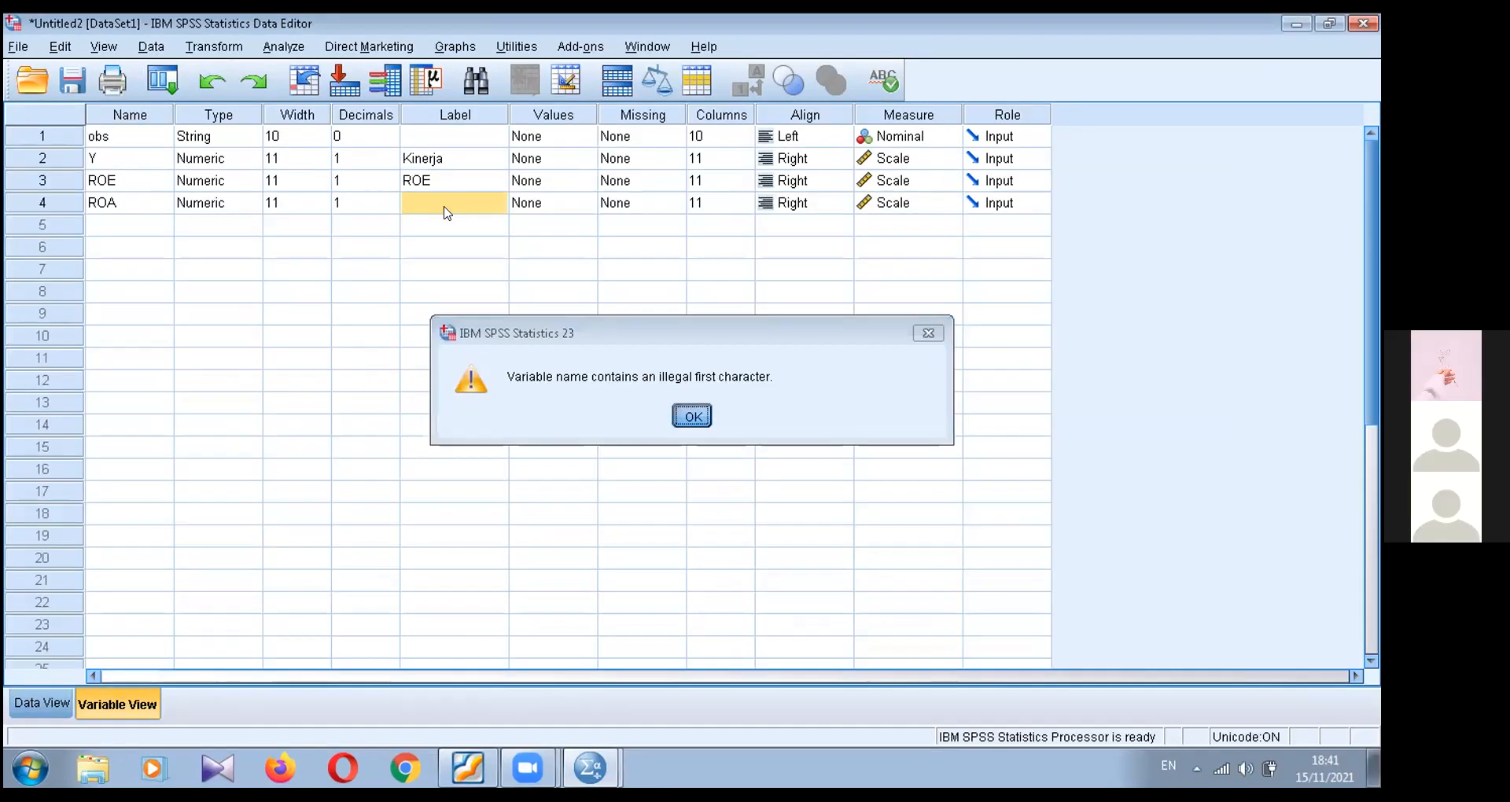
pyautogui.press('Return')
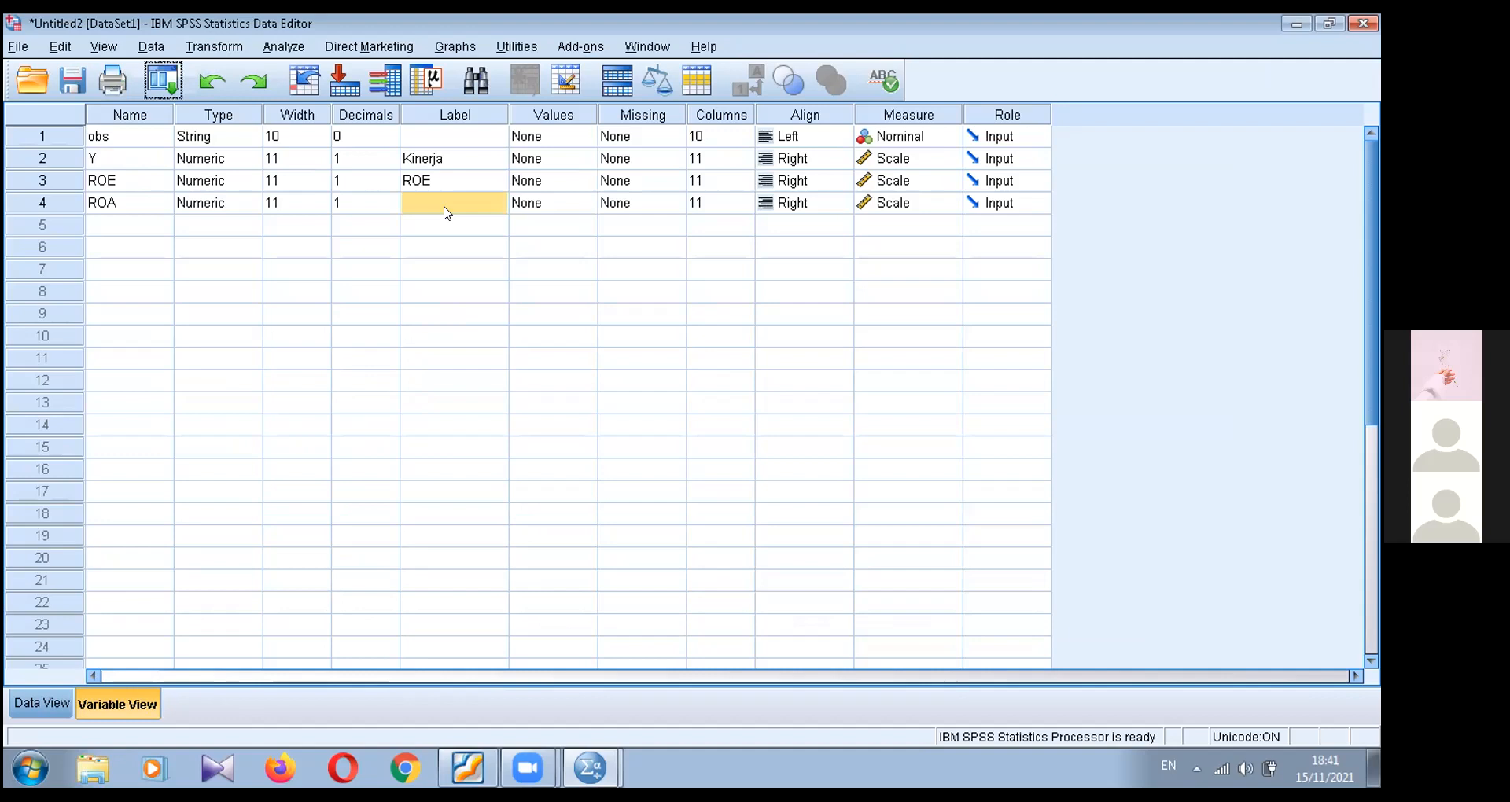
# Step: Set the label of the ROA variable to ROA in Variable View
pyautogui.click(445, 208)
pyautogui.write('ROA')
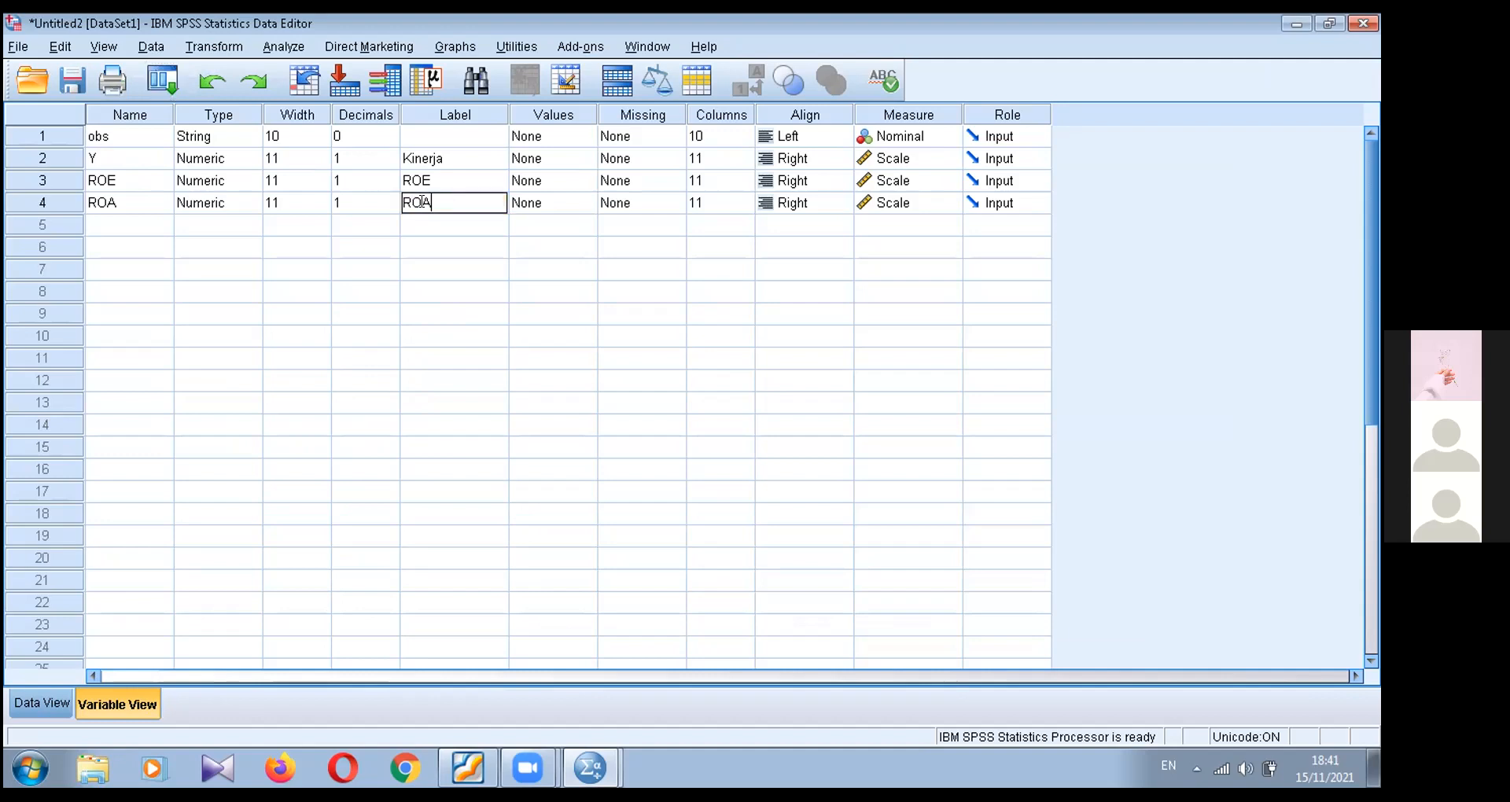
# Step: Rename the ROE variable as X1 and the ROA variable as X2
pyautogui.click(113, 177)
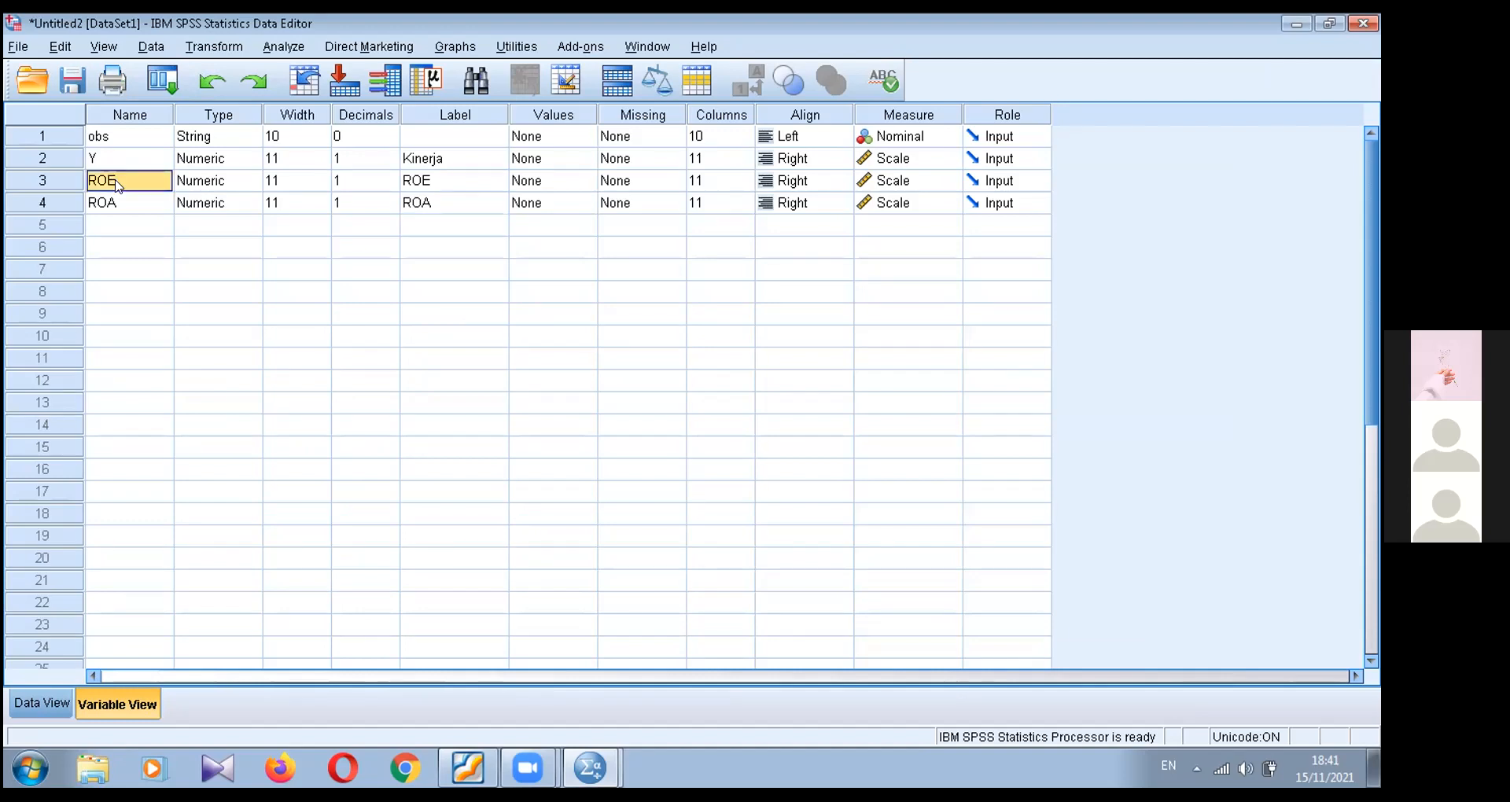
pyautogui.write('X1')
pyautogui.press('Return')
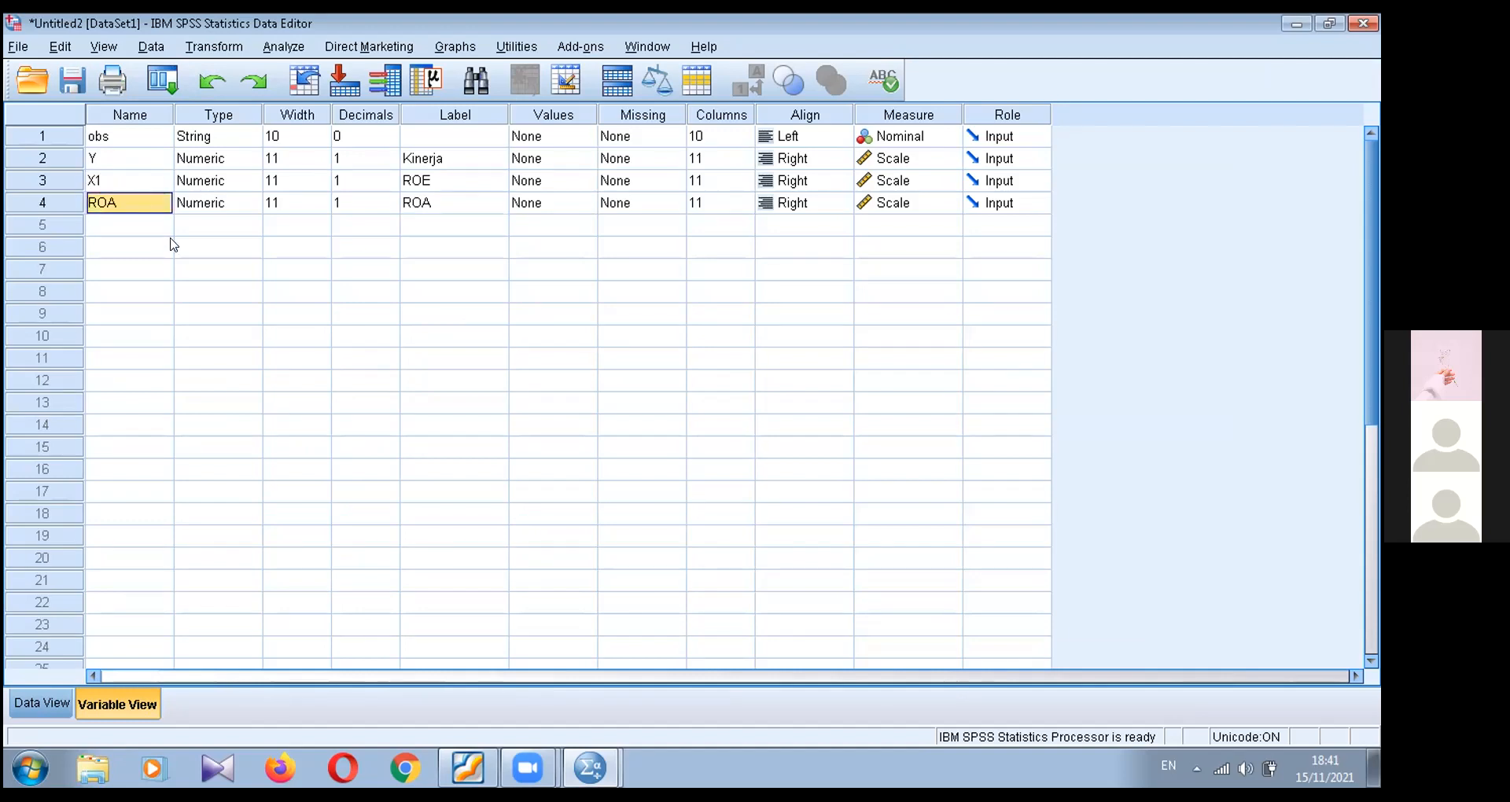
pyautogui.write('X2')
pyautogui.press('Return')
pyautogui.press('Return')
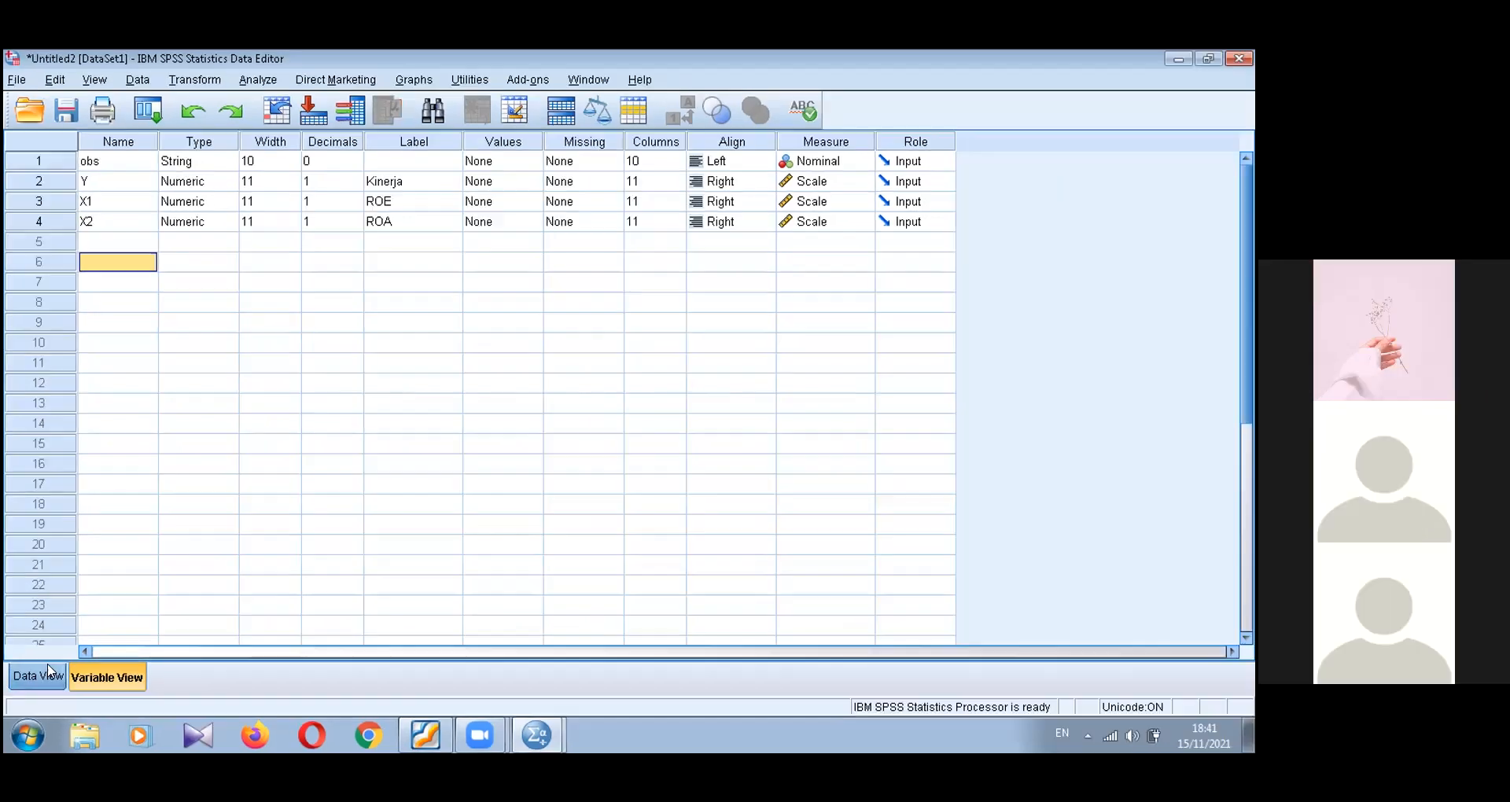
# Step: Return to Data View and open the Linear Regression analysis
pyautogui.click(52, 699)
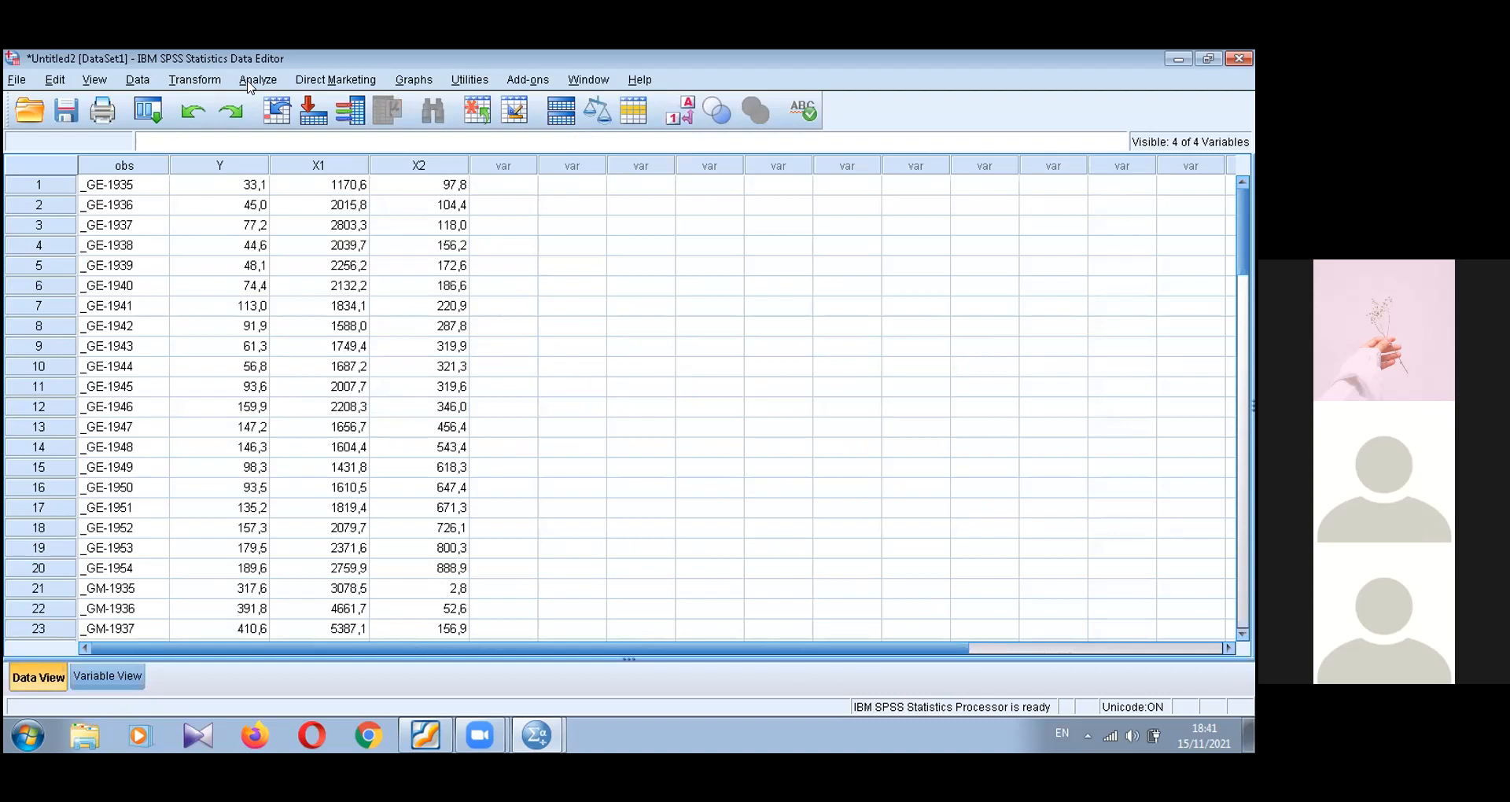
pyautogui.click(248, 82)
pyautogui.click(208, 264)
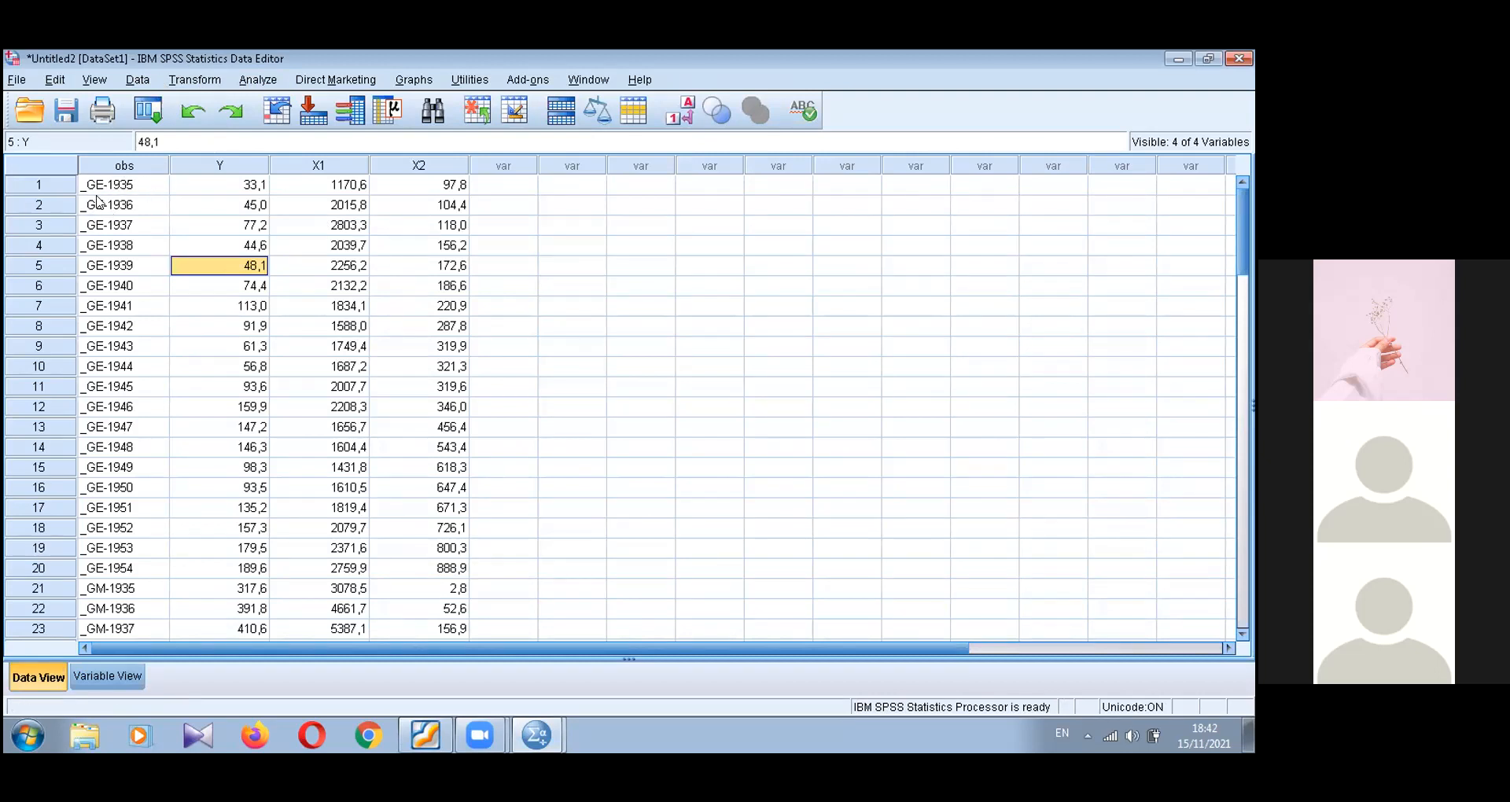
pyautogui.click(266, 81)
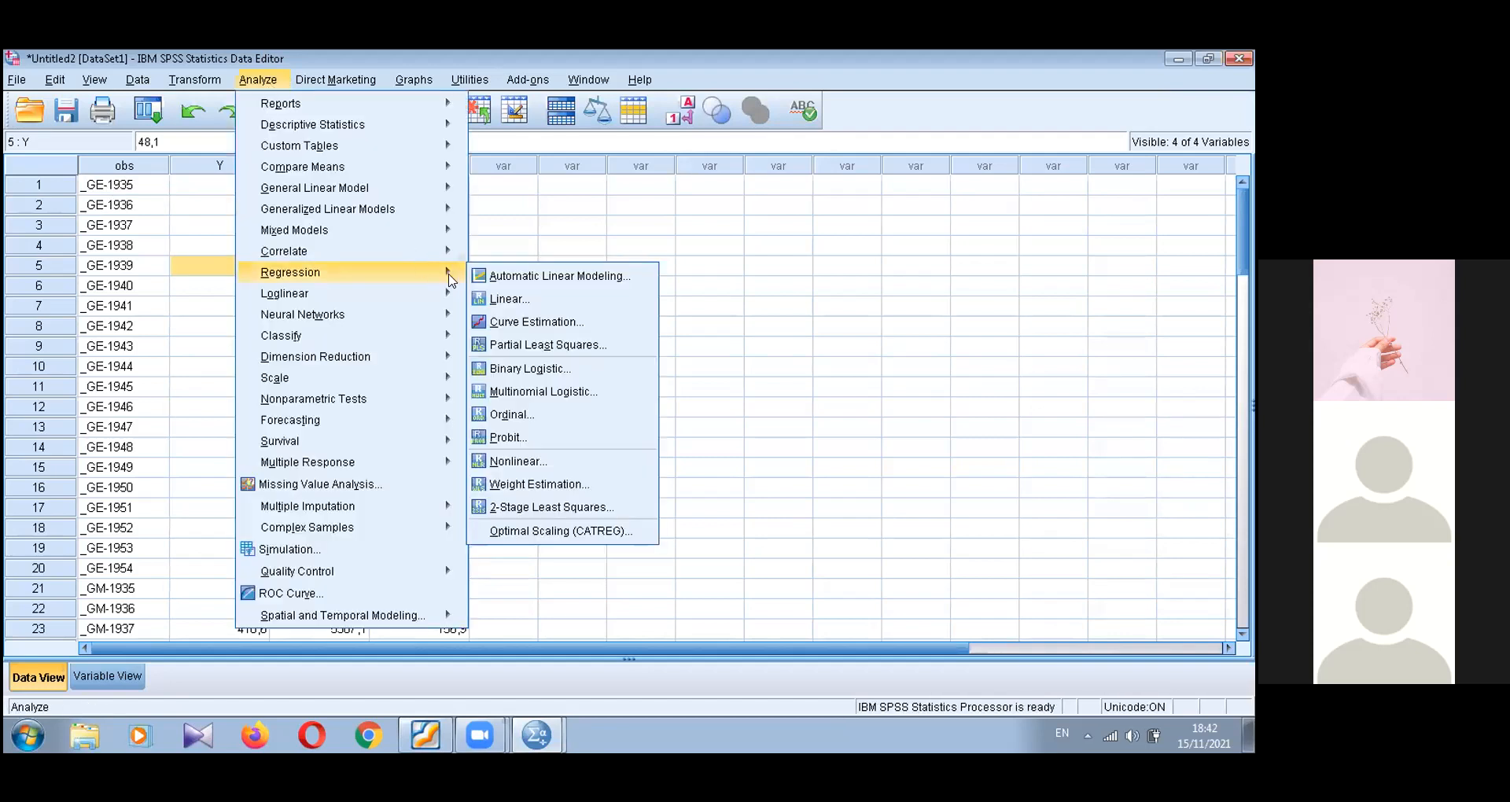
pyautogui.moveTo(460, 272)
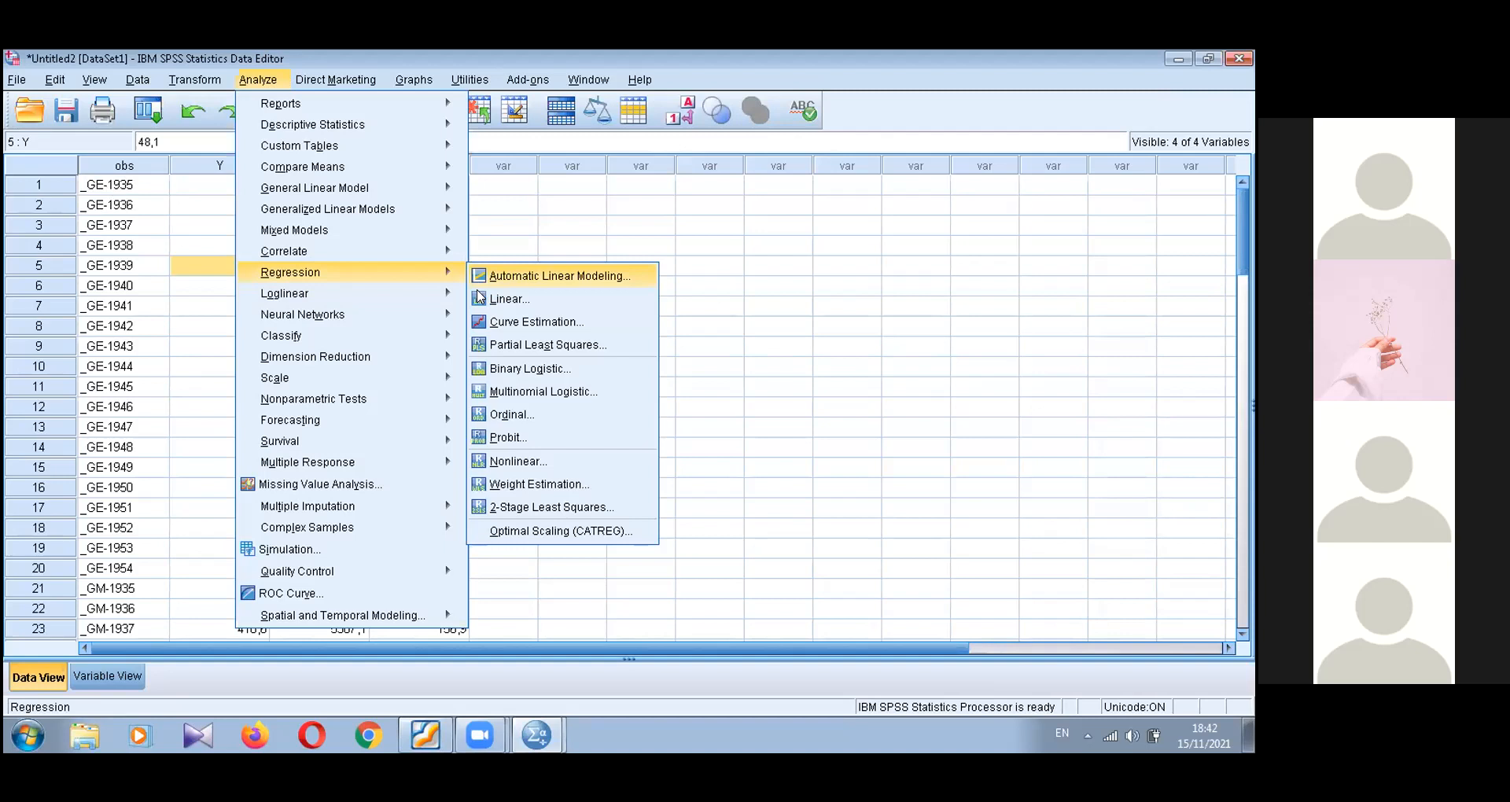
pyautogui.click(480, 298)
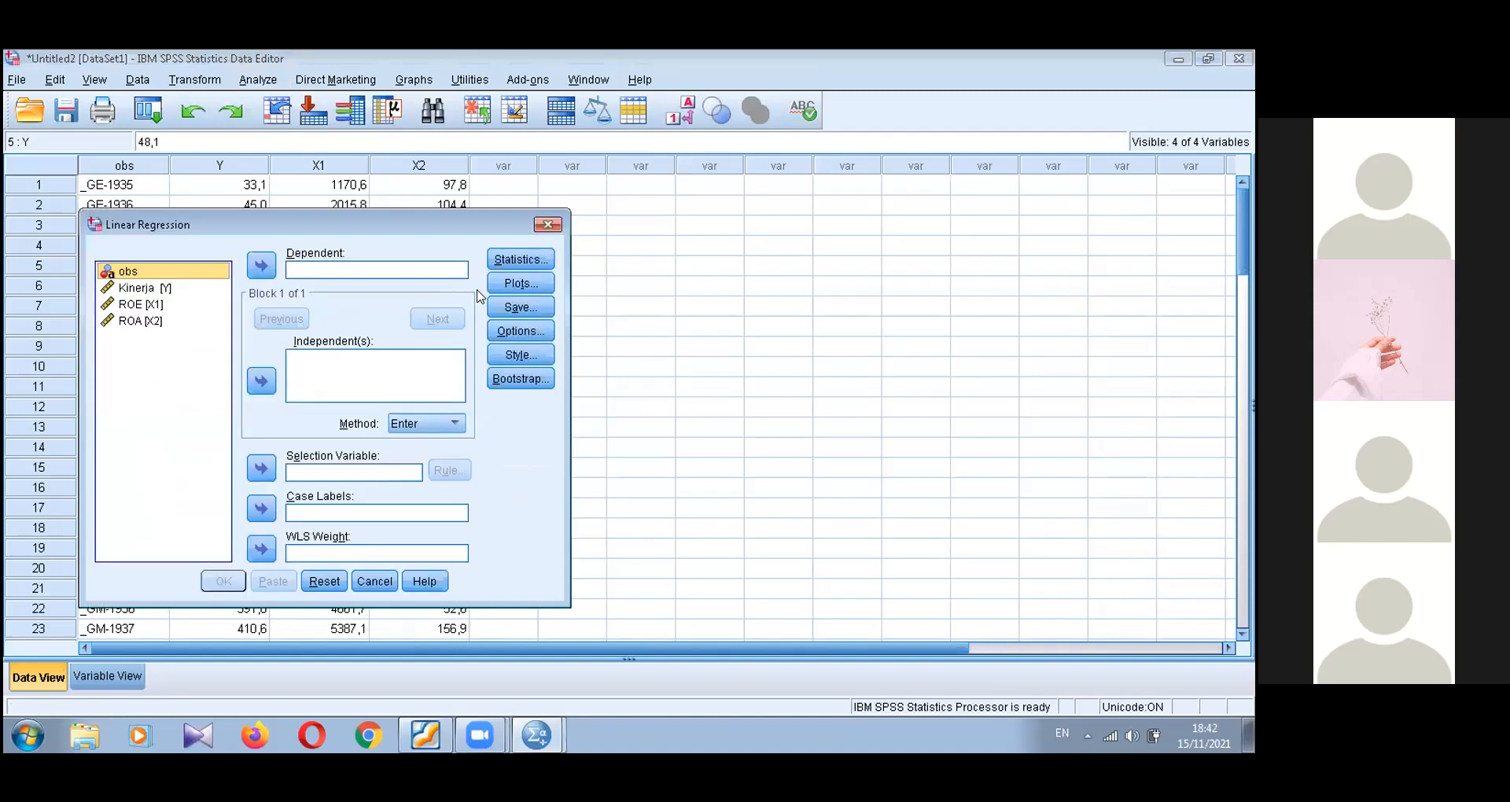
# Step: Assign Kinerja [Y] as the dependent variable and ROE [X1] and ROA [X2] as the independent variables
pyautogui.click(188, 290)
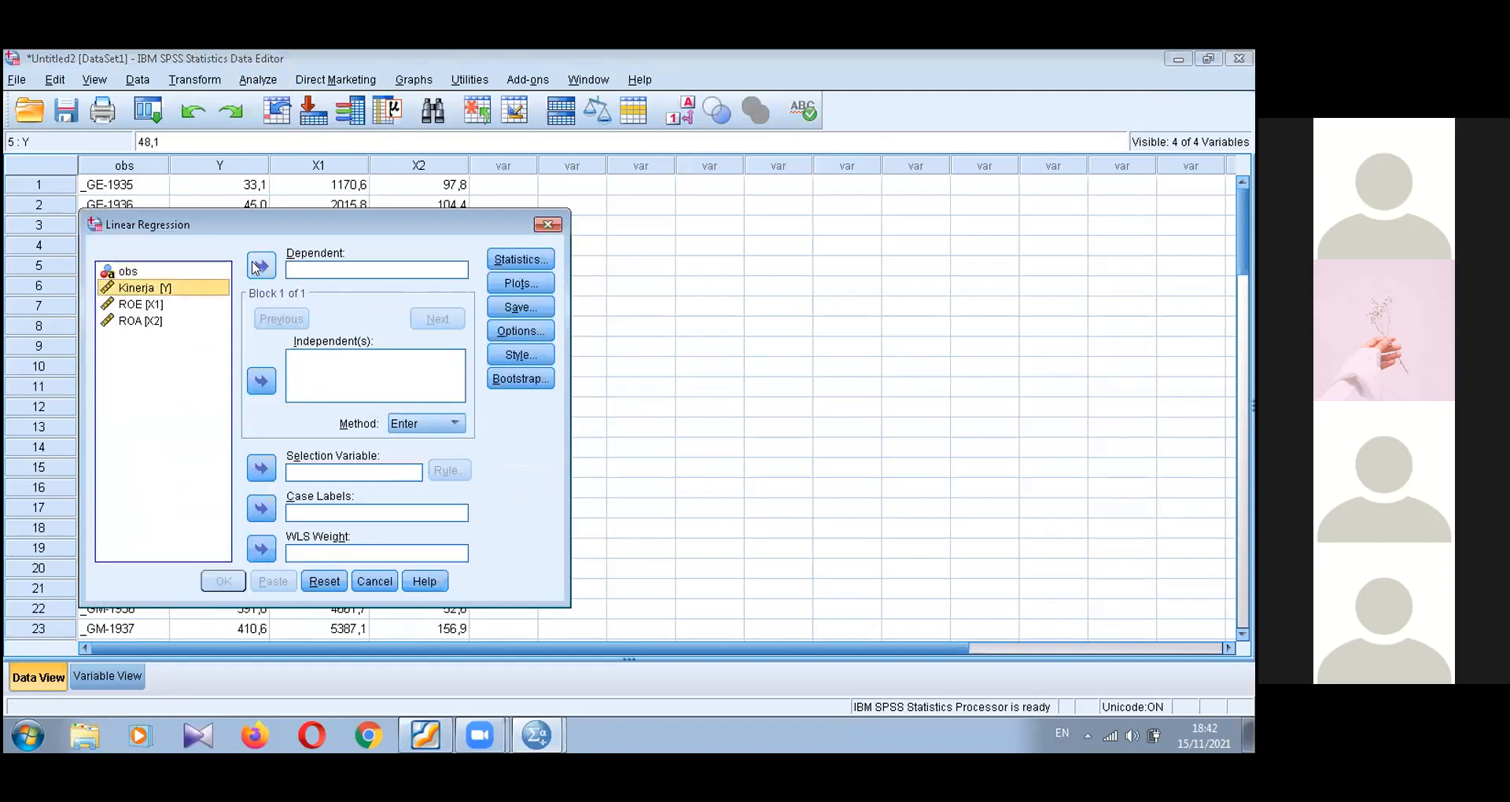
pyautogui.click(260, 266)
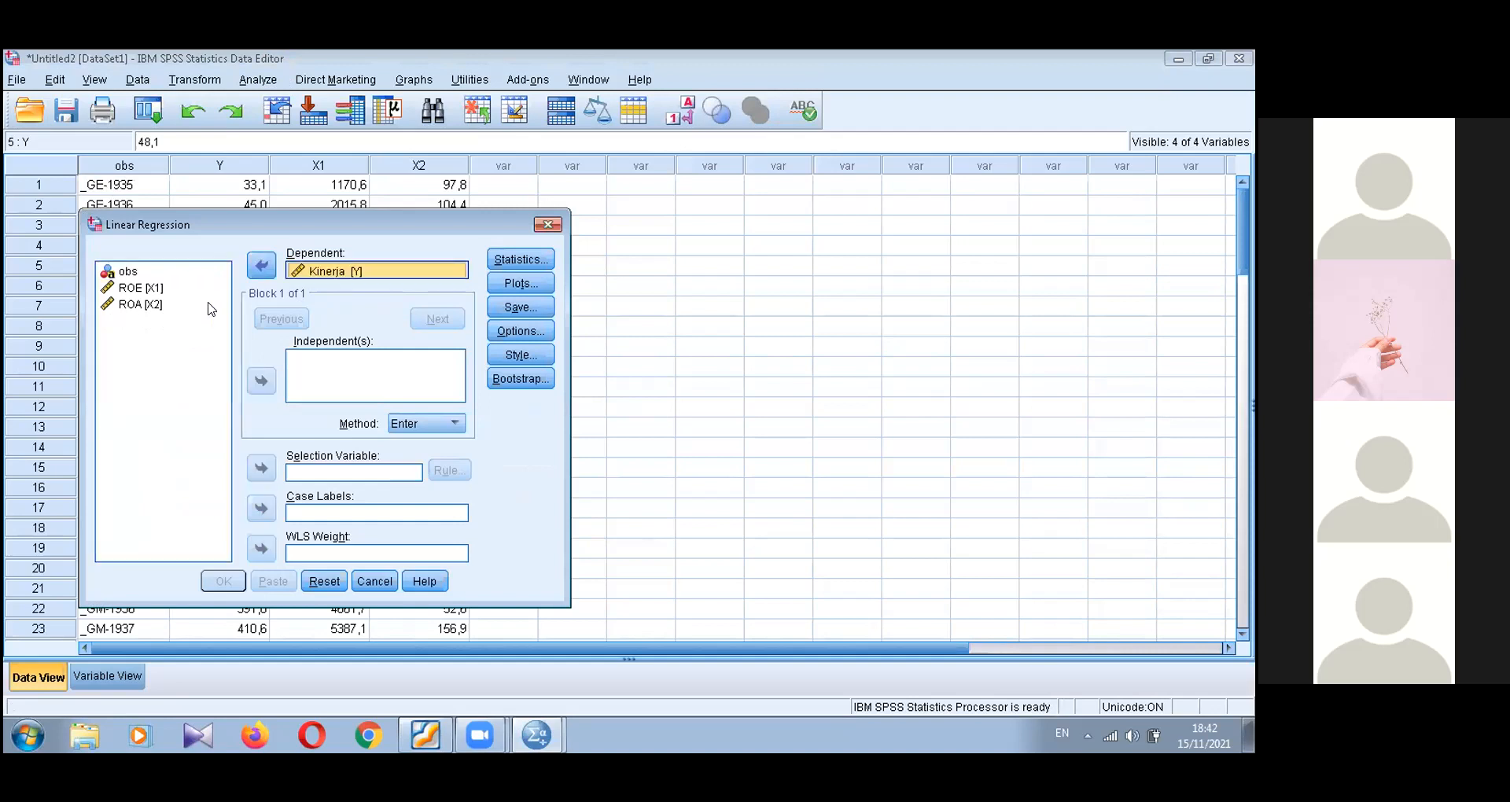
pyautogui.click(154, 307)
pyautogui.click(147, 289)
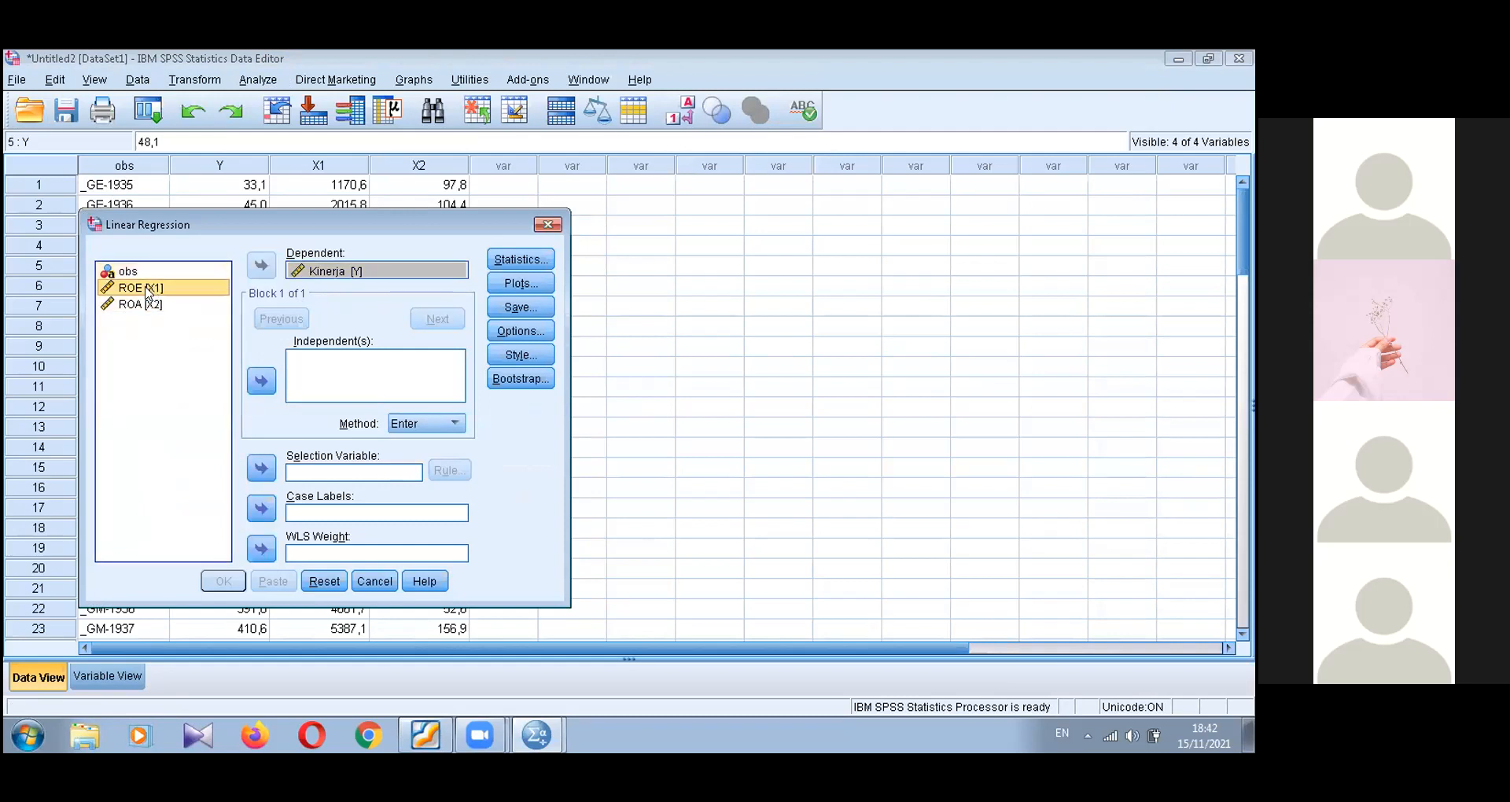
pyautogui.click(147, 305)
pyautogui.click(152, 290)
pyautogui.click(261, 380)
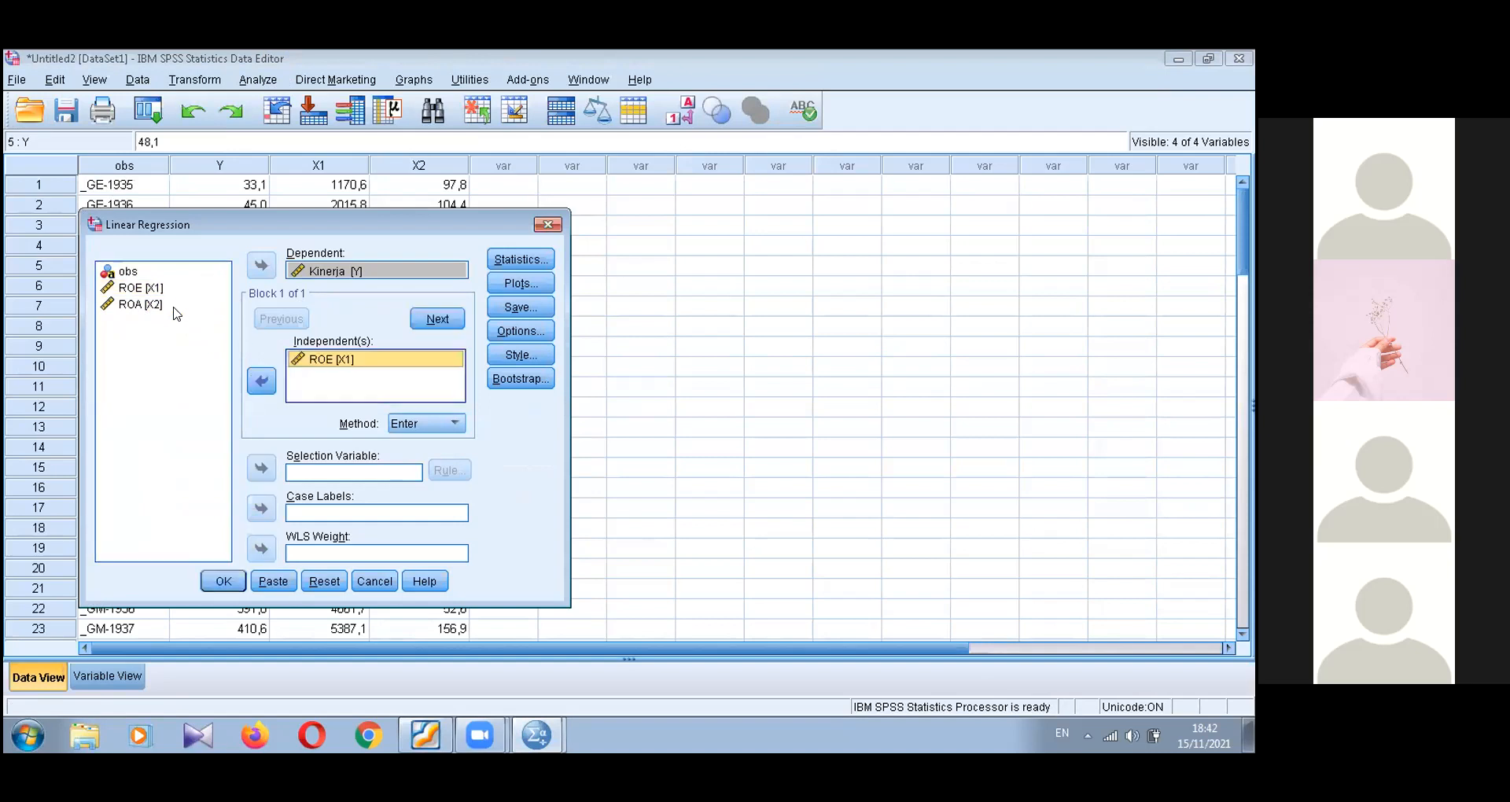
pyautogui.click(174, 308)
pyautogui.click(261, 381)
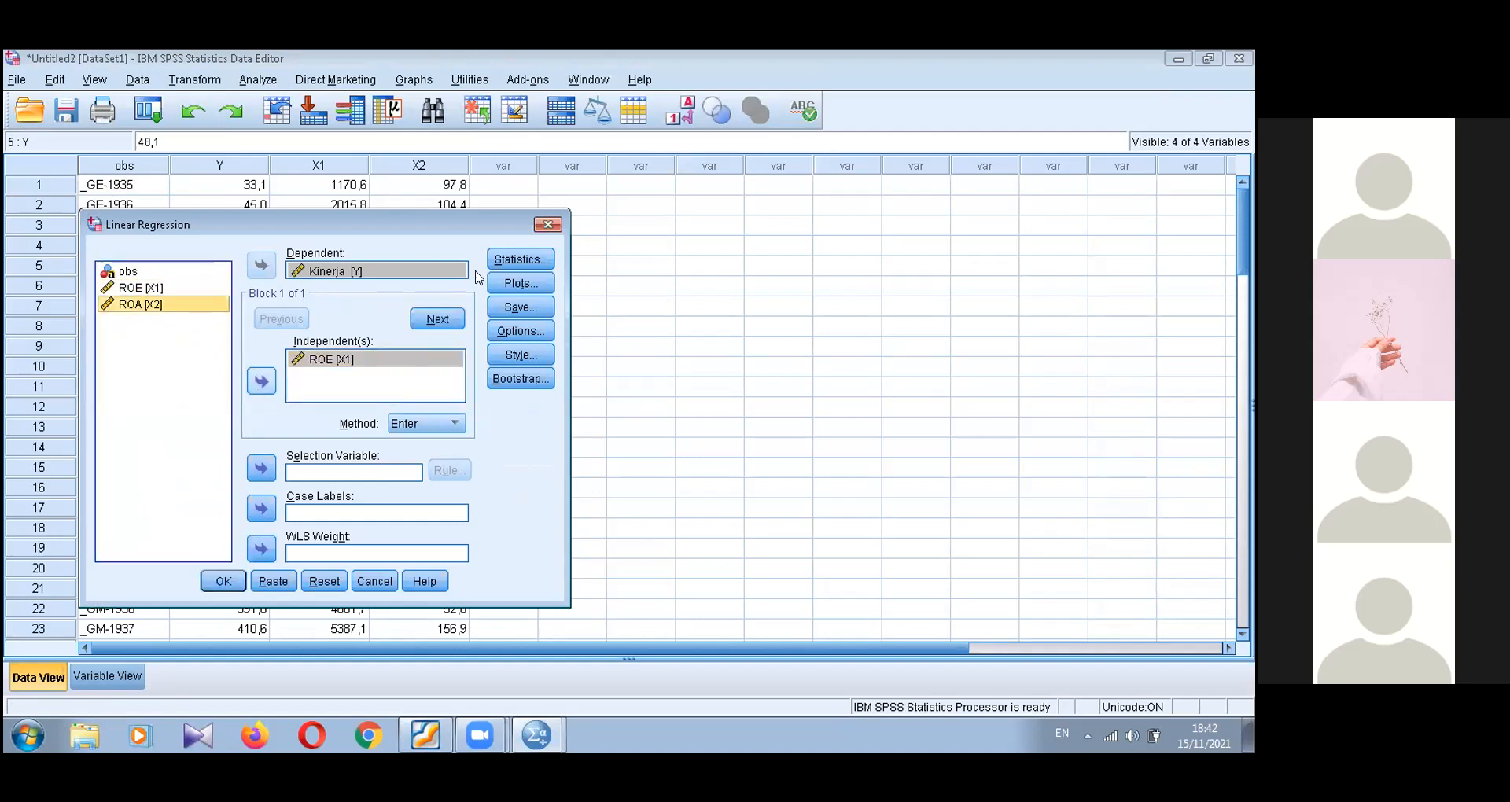
# Step: Open the regression's Statistics options and consult Langkah 5 of the PDF guide in Foxit Reader for the required selections
pyautogui.click(498, 262)
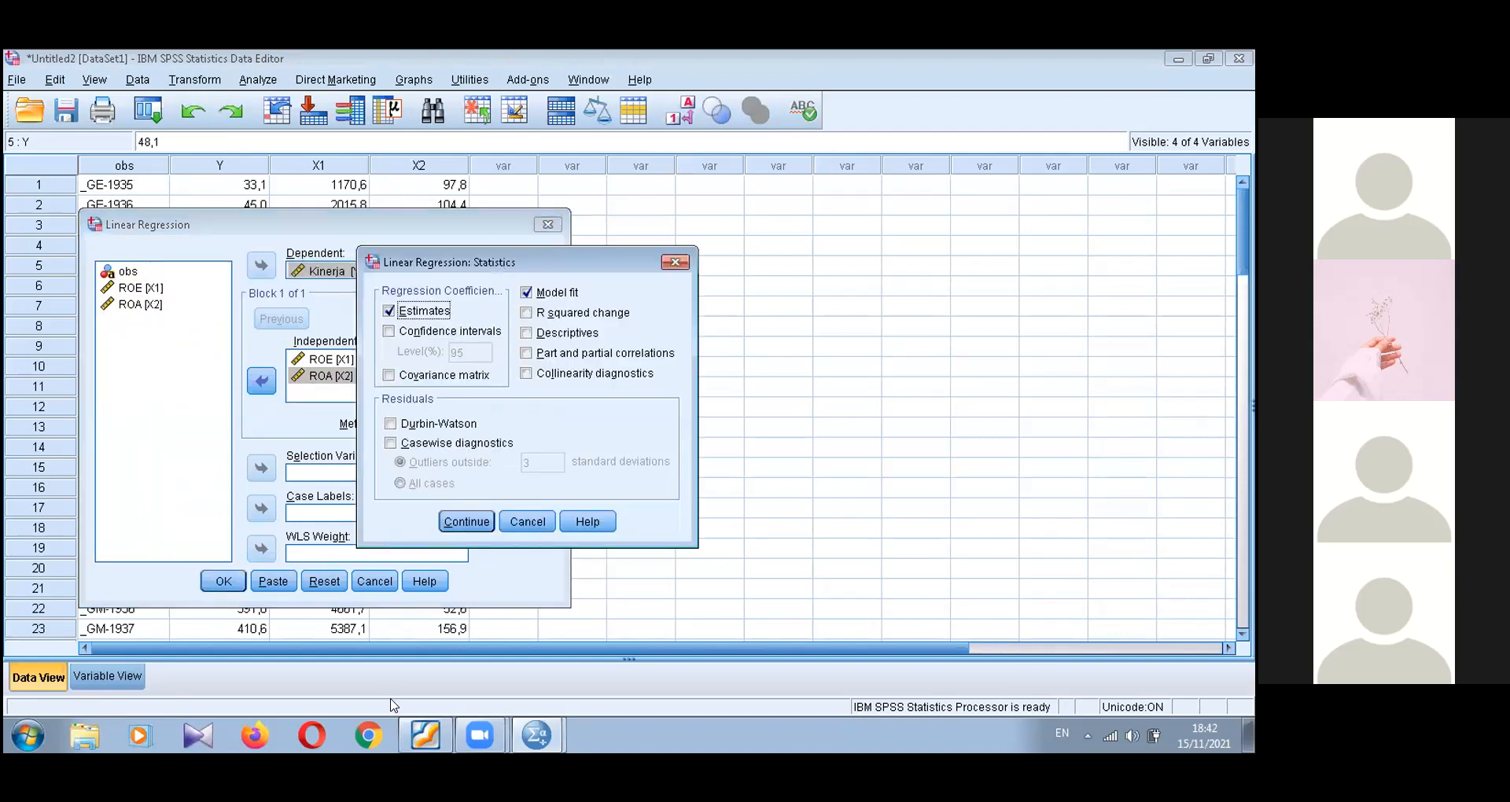
pyautogui.click(409, 738)
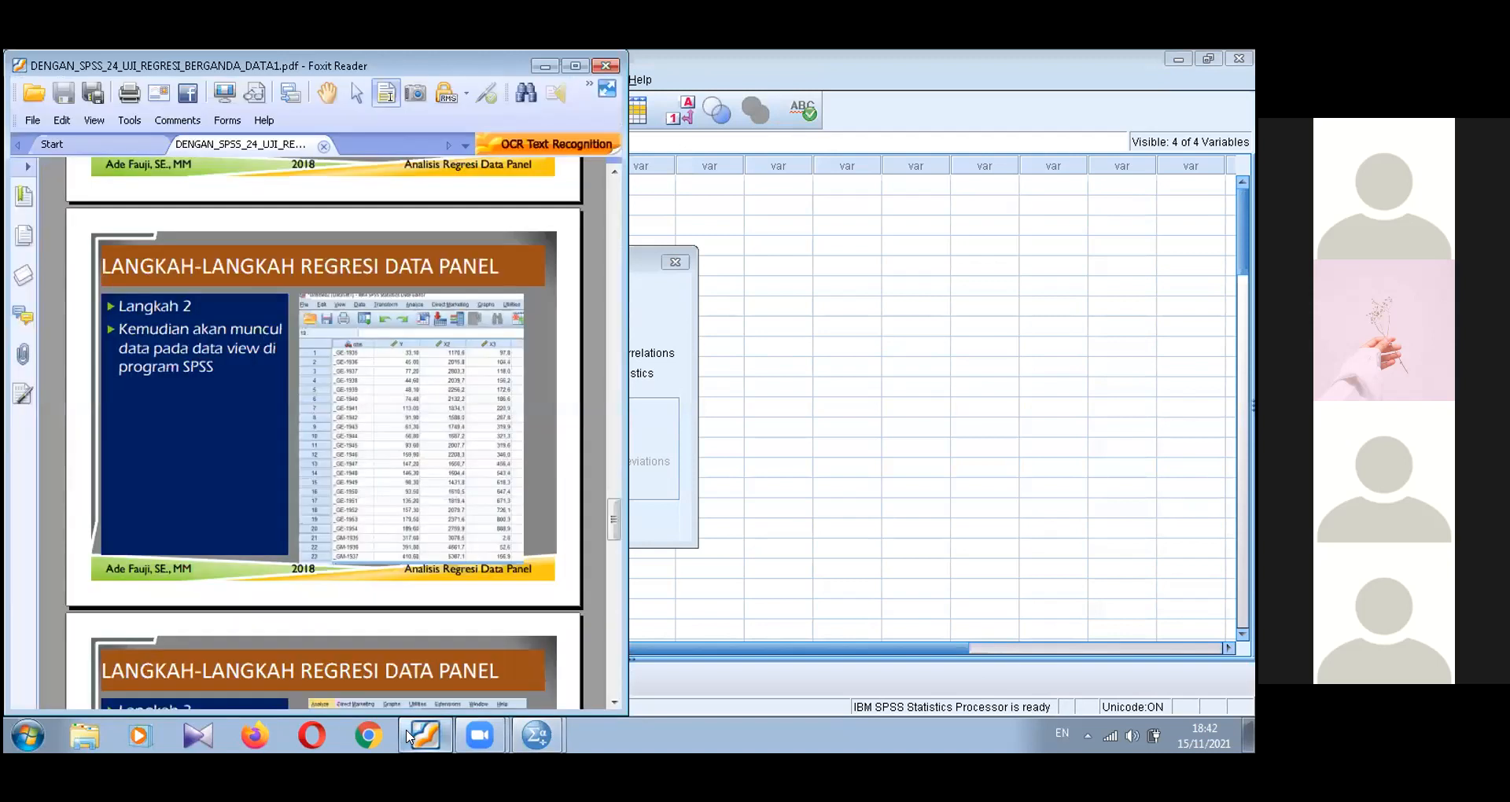
pyautogui.scroll(-5, 409, 737)
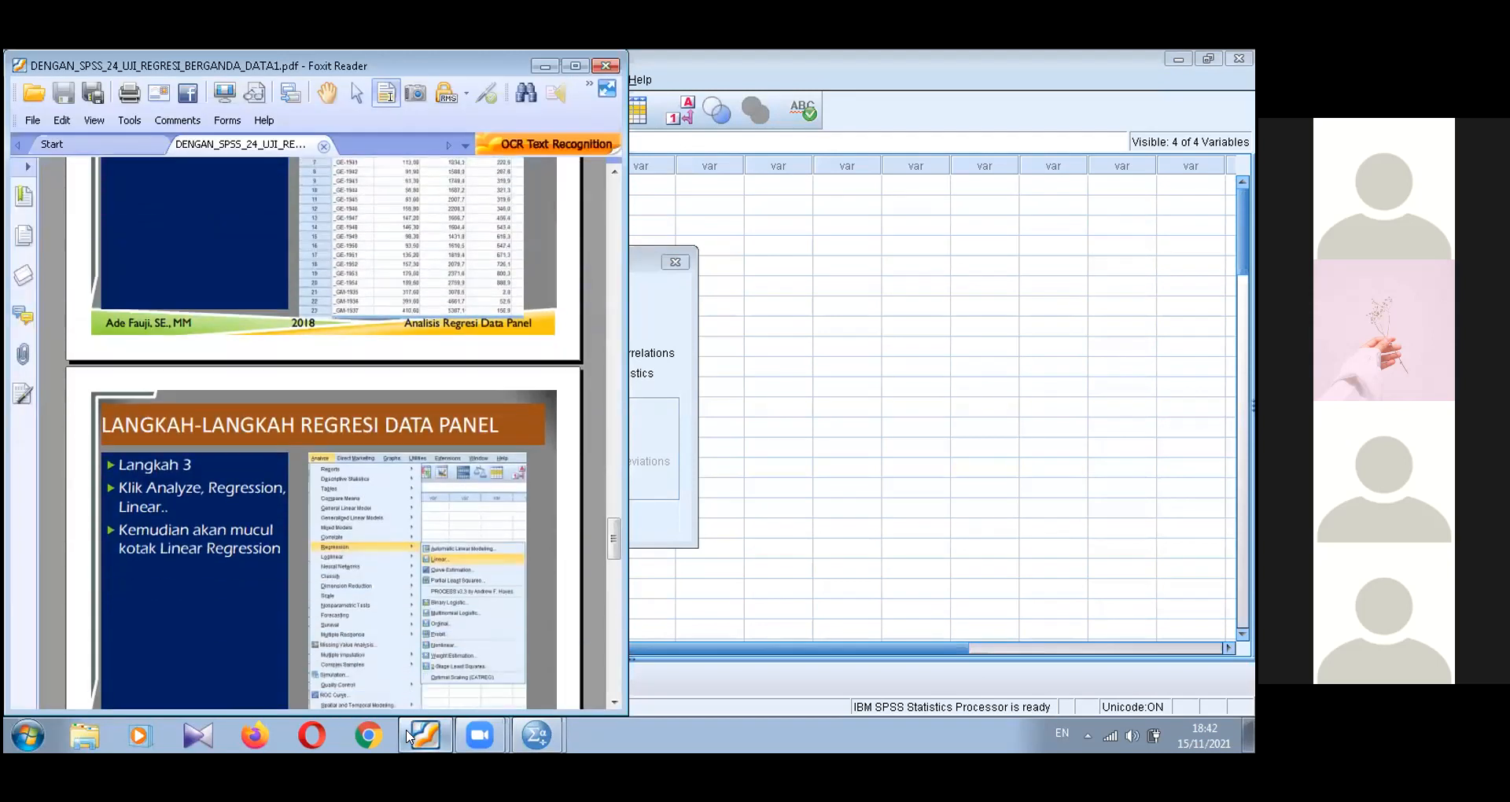
pyautogui.scroll(-10, 409, 737)
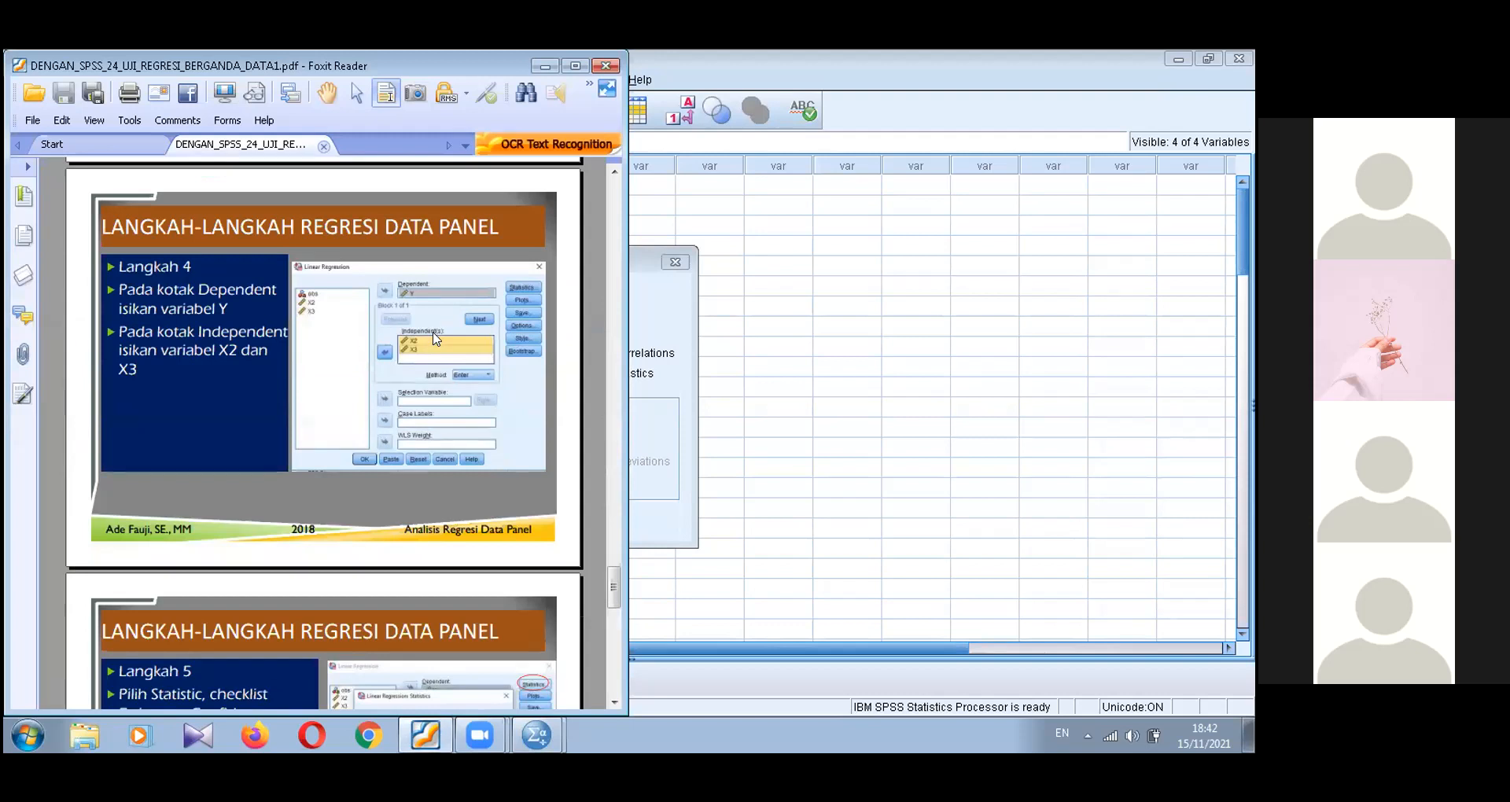
pyautogui.scroll(-8, 436, 338)
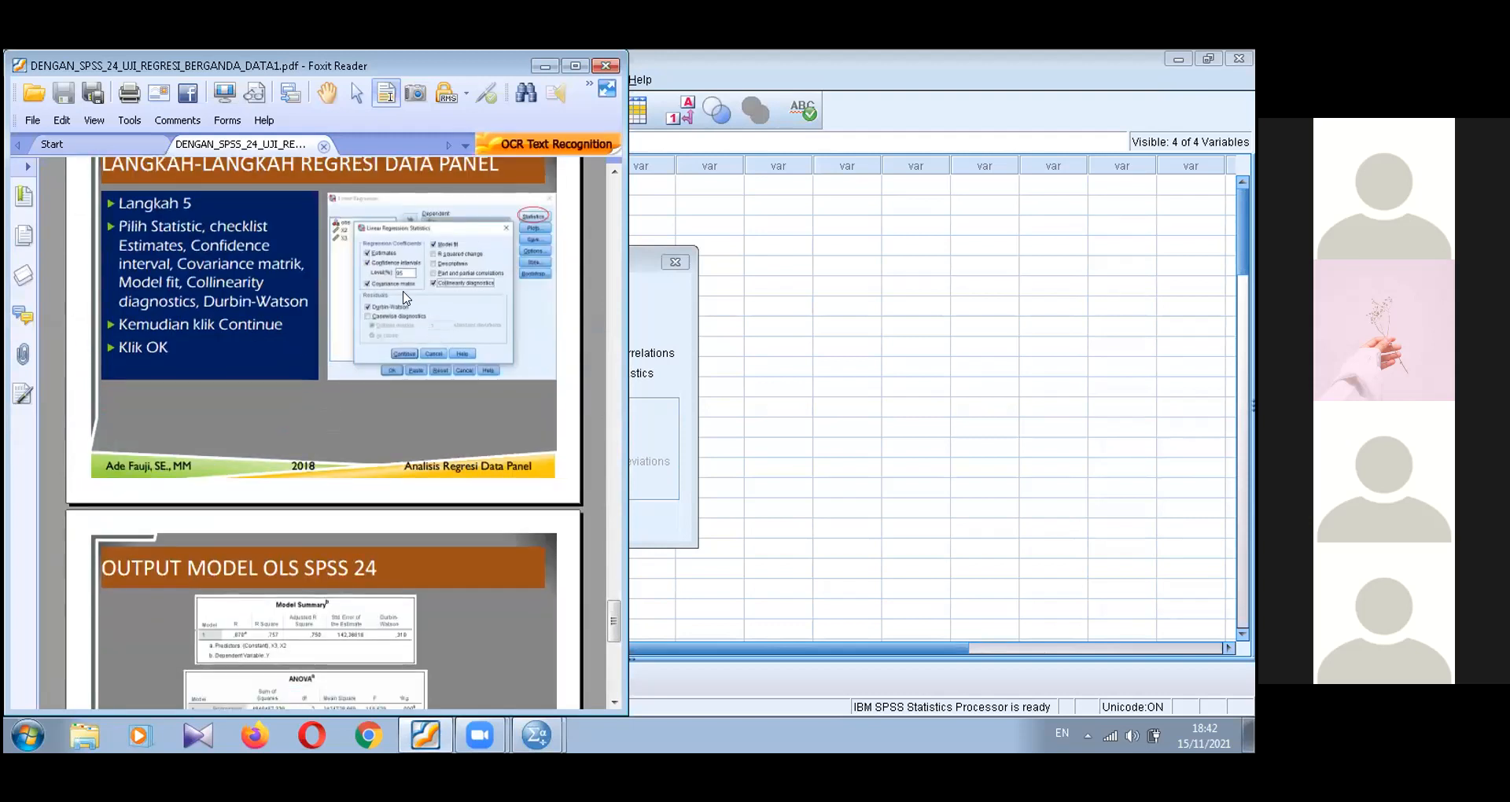
pyautogui.click(643, 280)
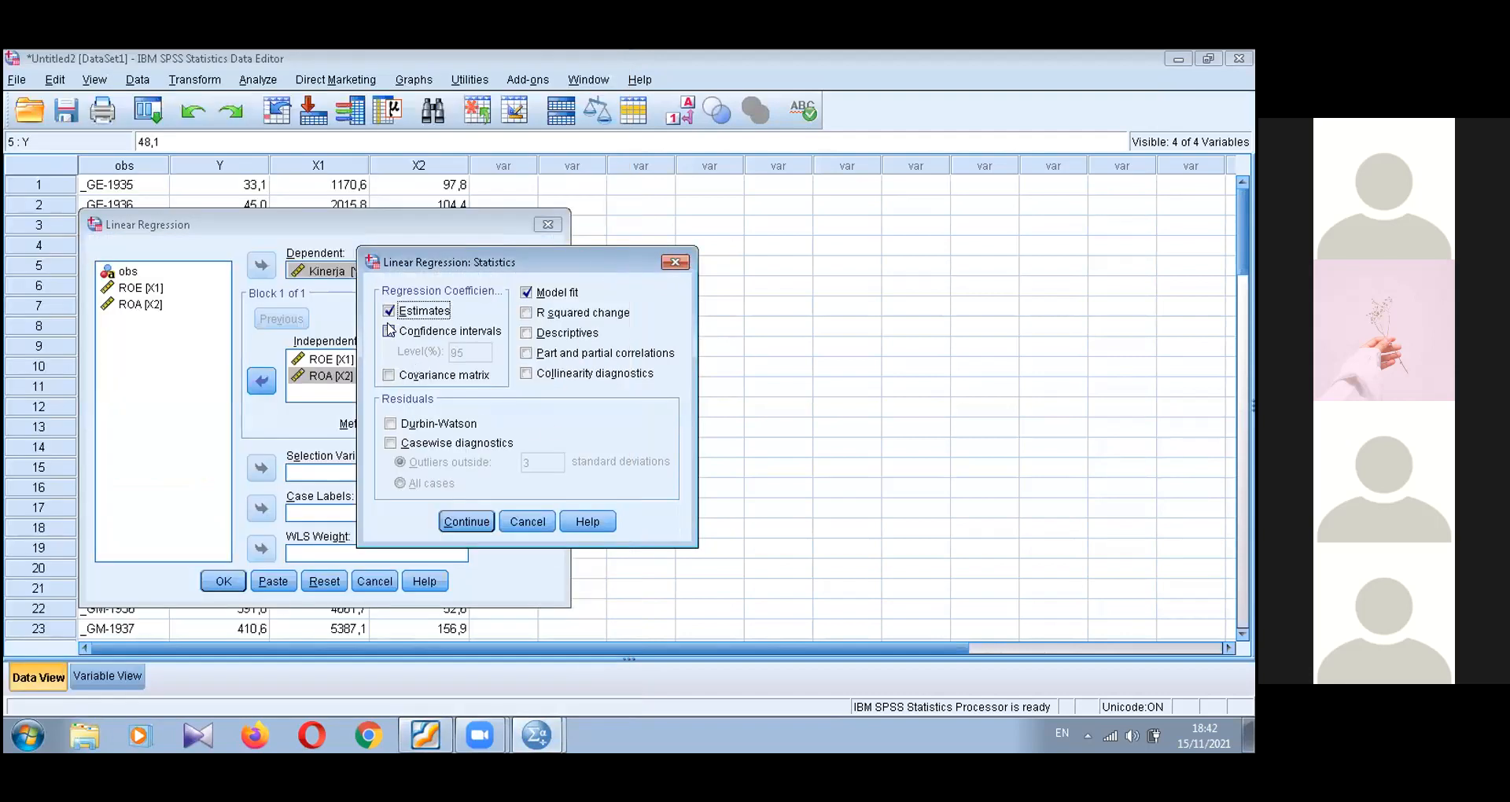
# Step: Enable confidence intervals, covariance matrix, collinearity diagnostics and Durbin-Watson in the regression statistics, and run the regression
pyautogui.click(388, 330)
pyautogui.click(389, 375)
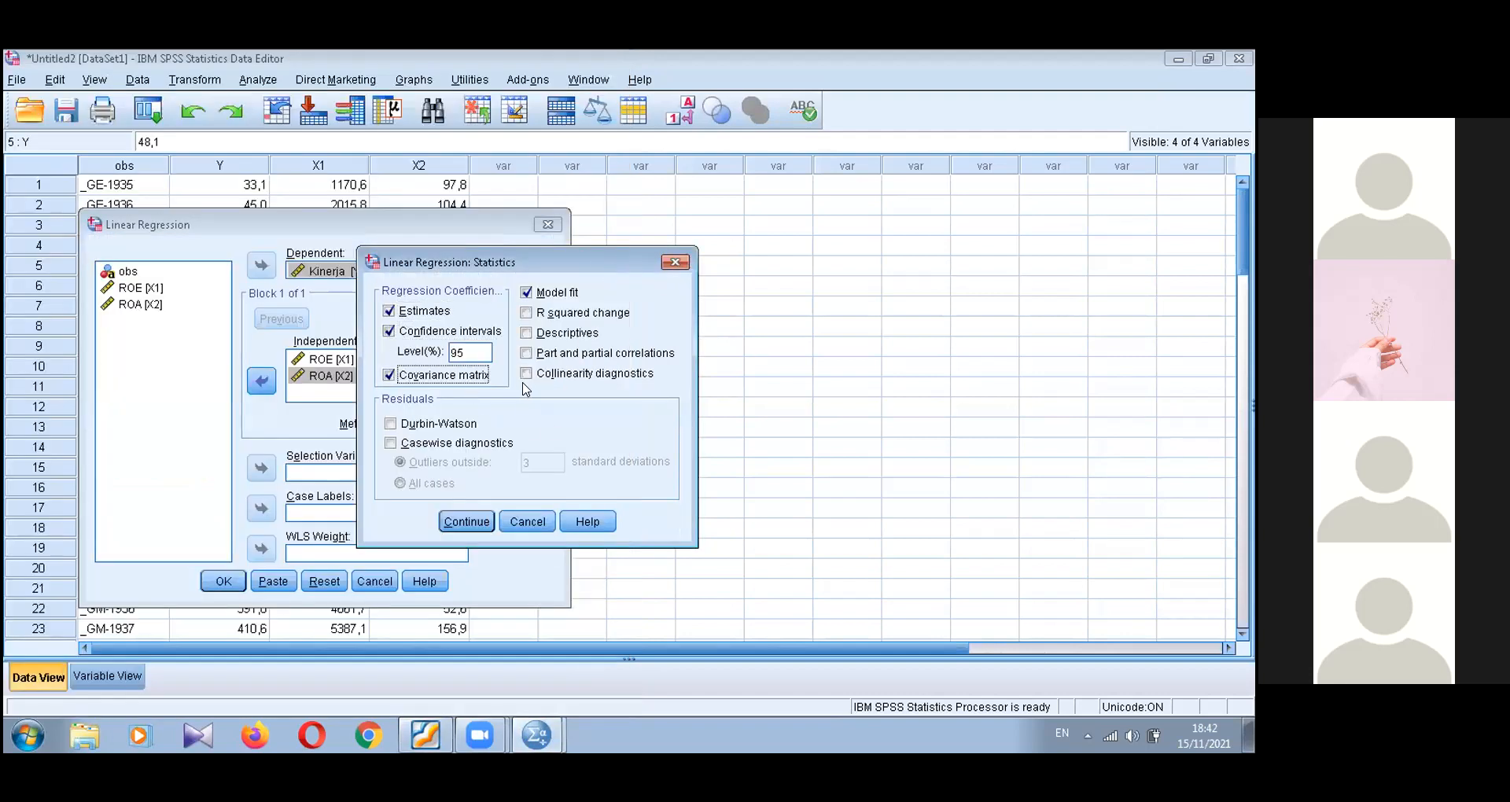
pyautogui.click(526, 373)
pyautogui.click(392, 424)
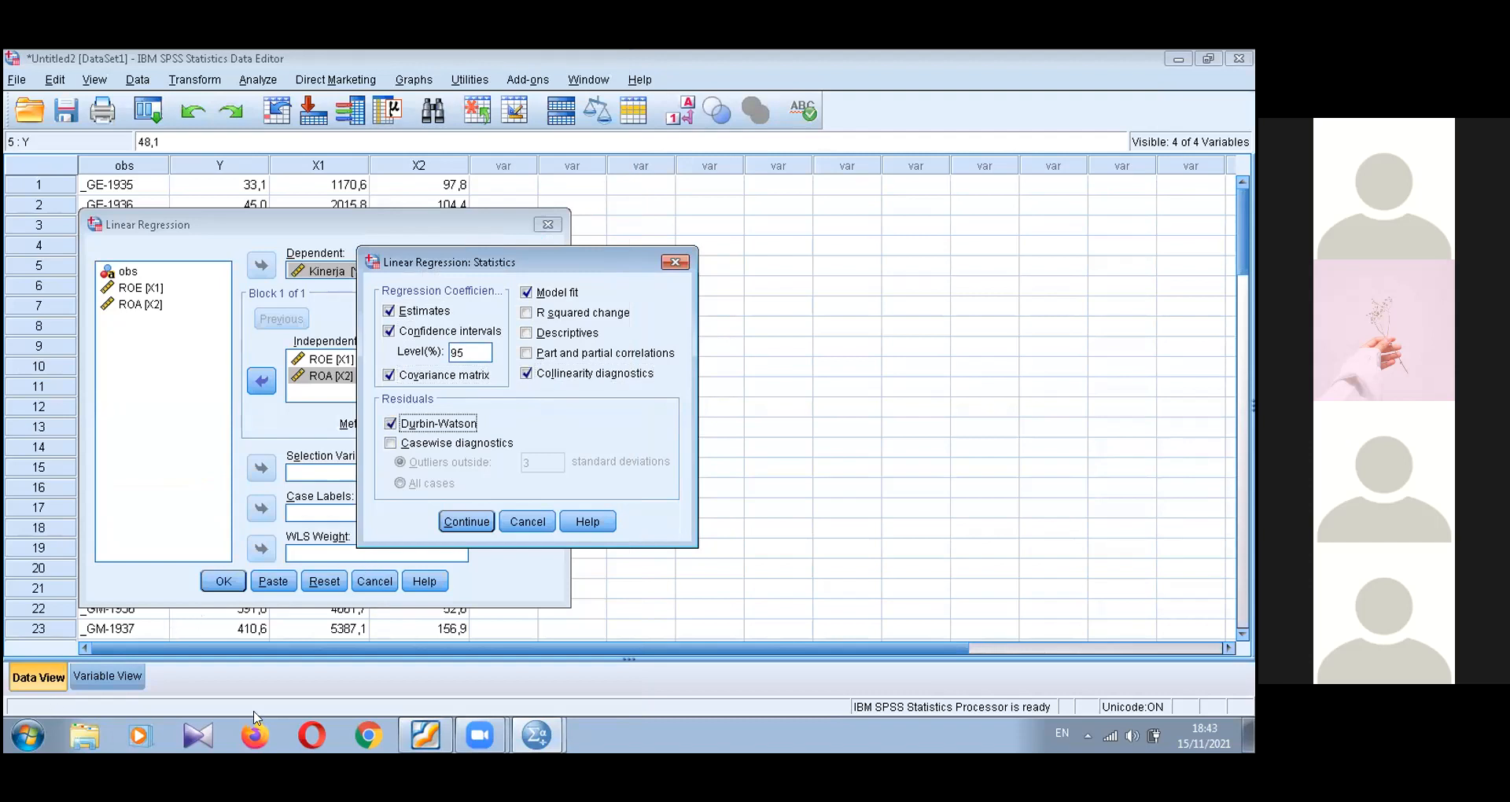
pyautogui.click(429, 747)
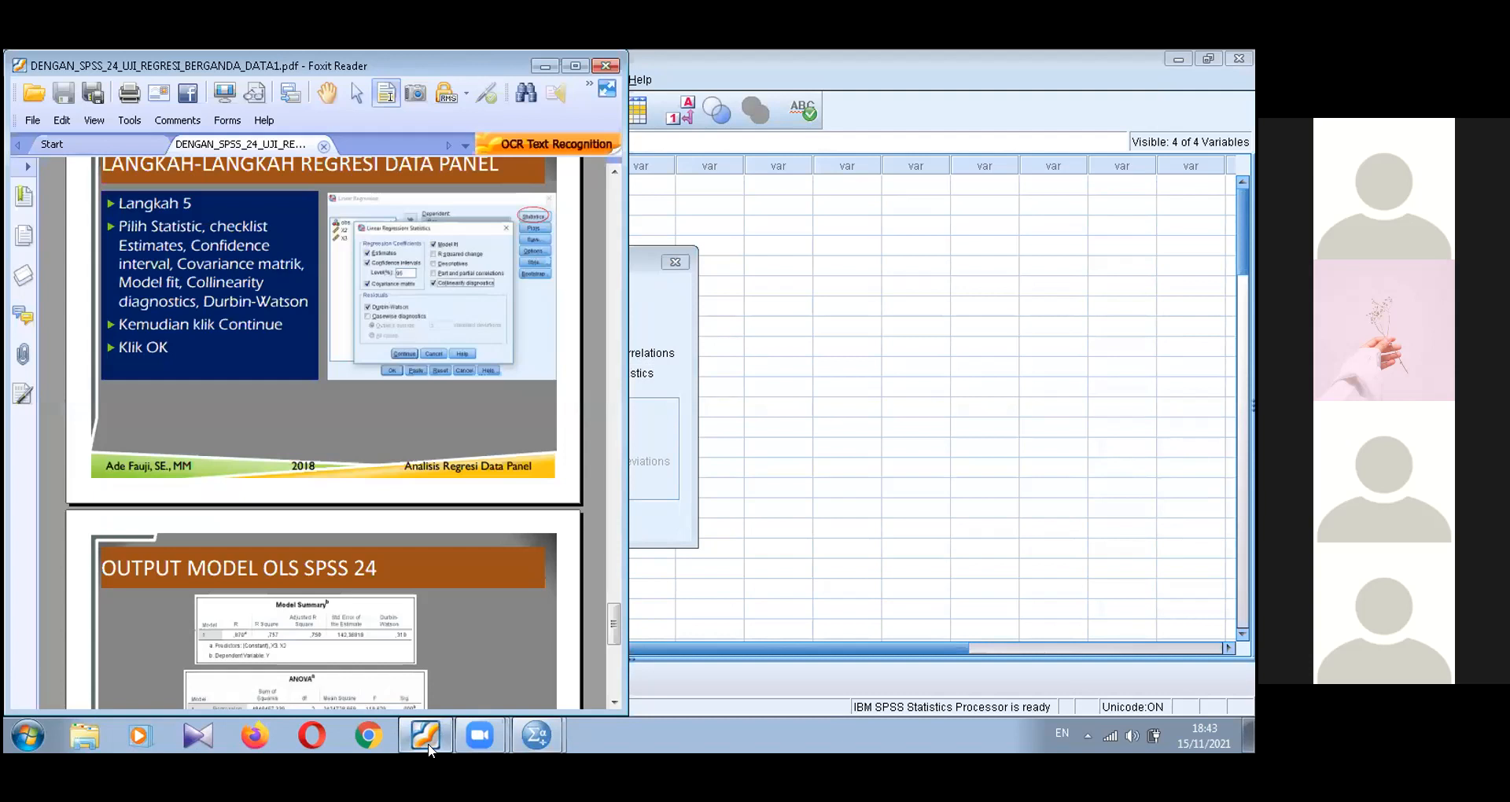
pyautogui.click(718, 573)
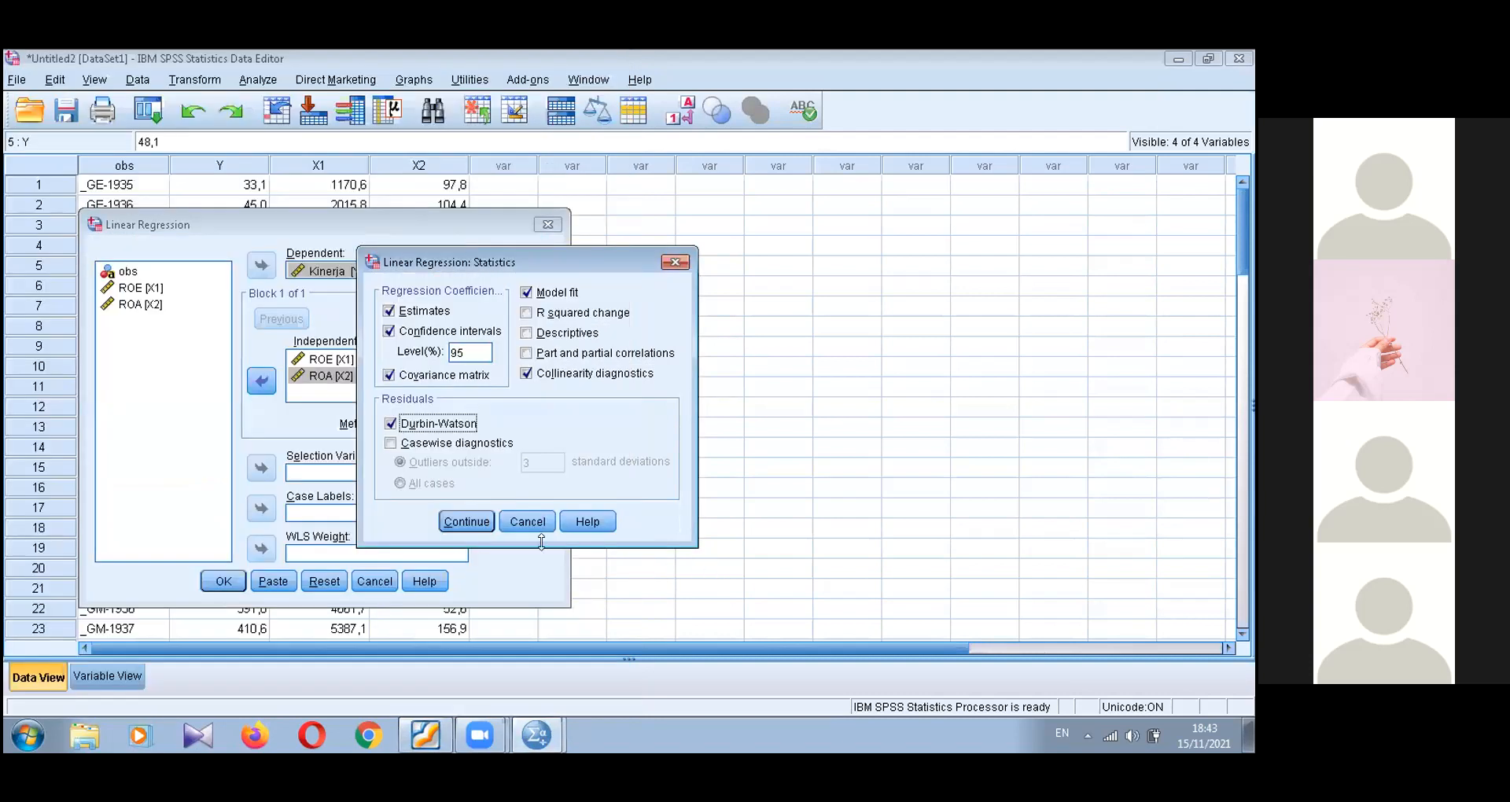
pyautogui.click(461, 521)
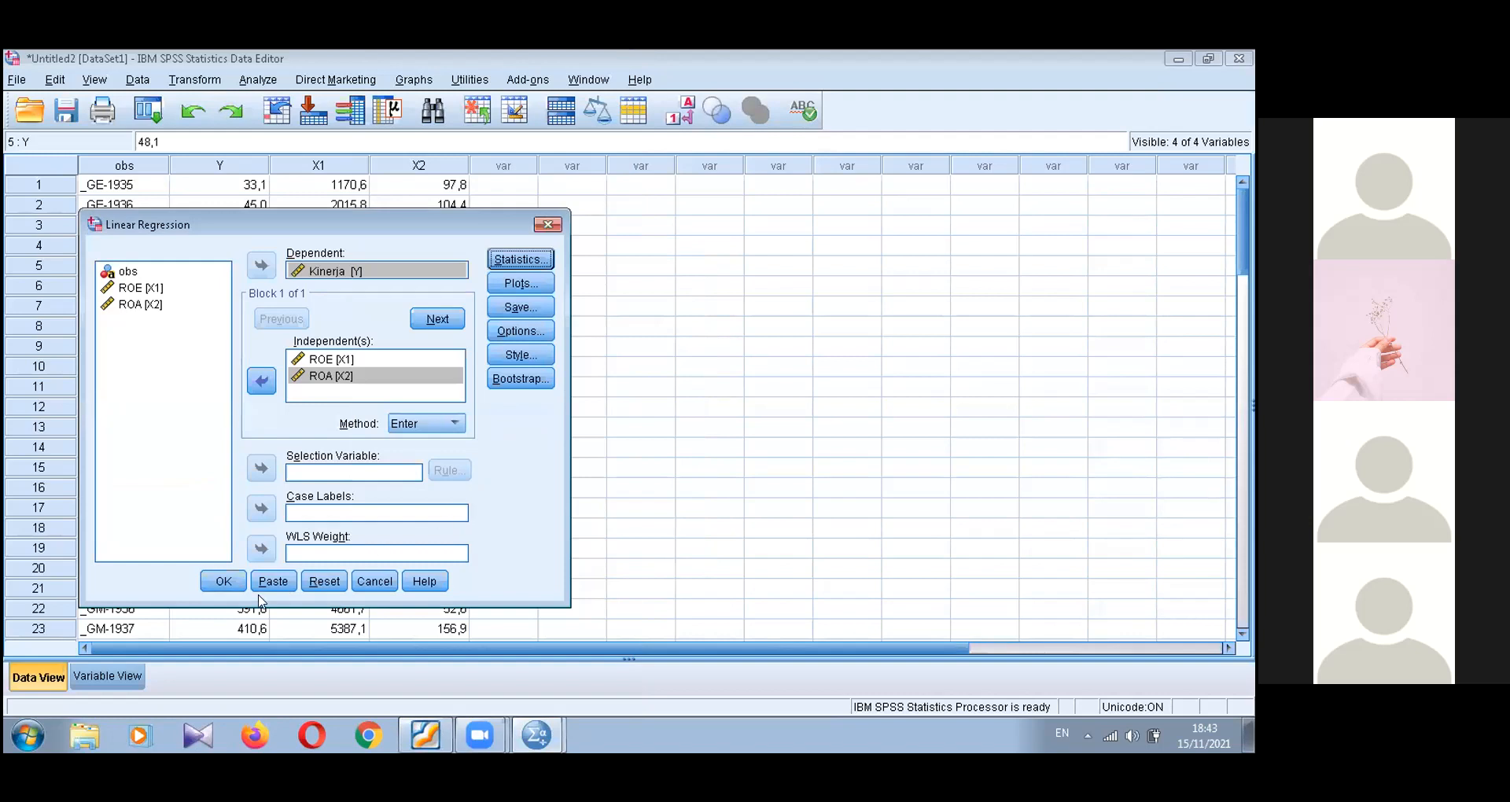
pyautogui.click(236, 585)
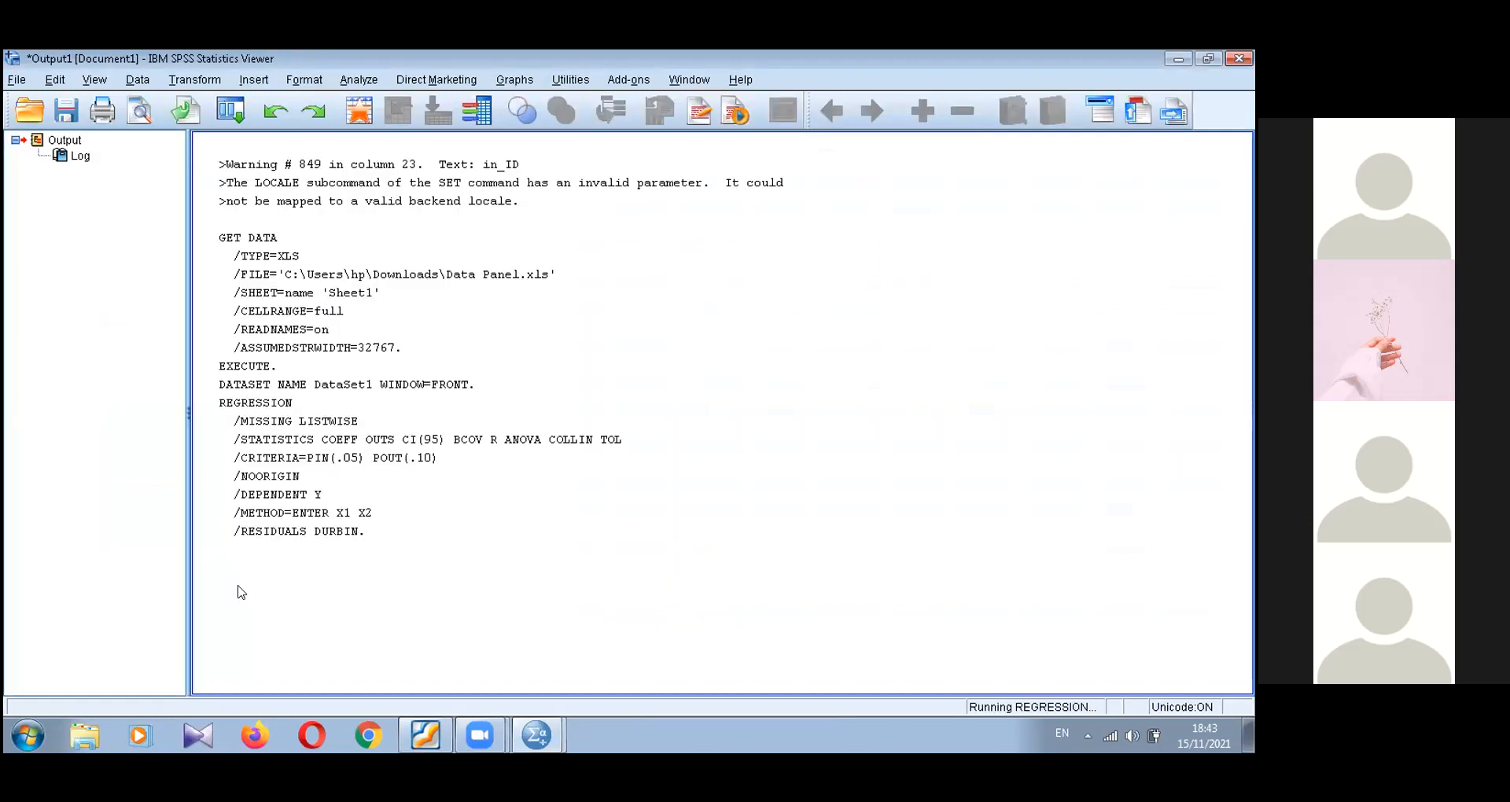
# Step: Examine the regression output tables, from Model Summary and ANOVA through Coefficients, Collinearity Diagnostics and Residuals Statistics
pyautogui.click(246, 450)
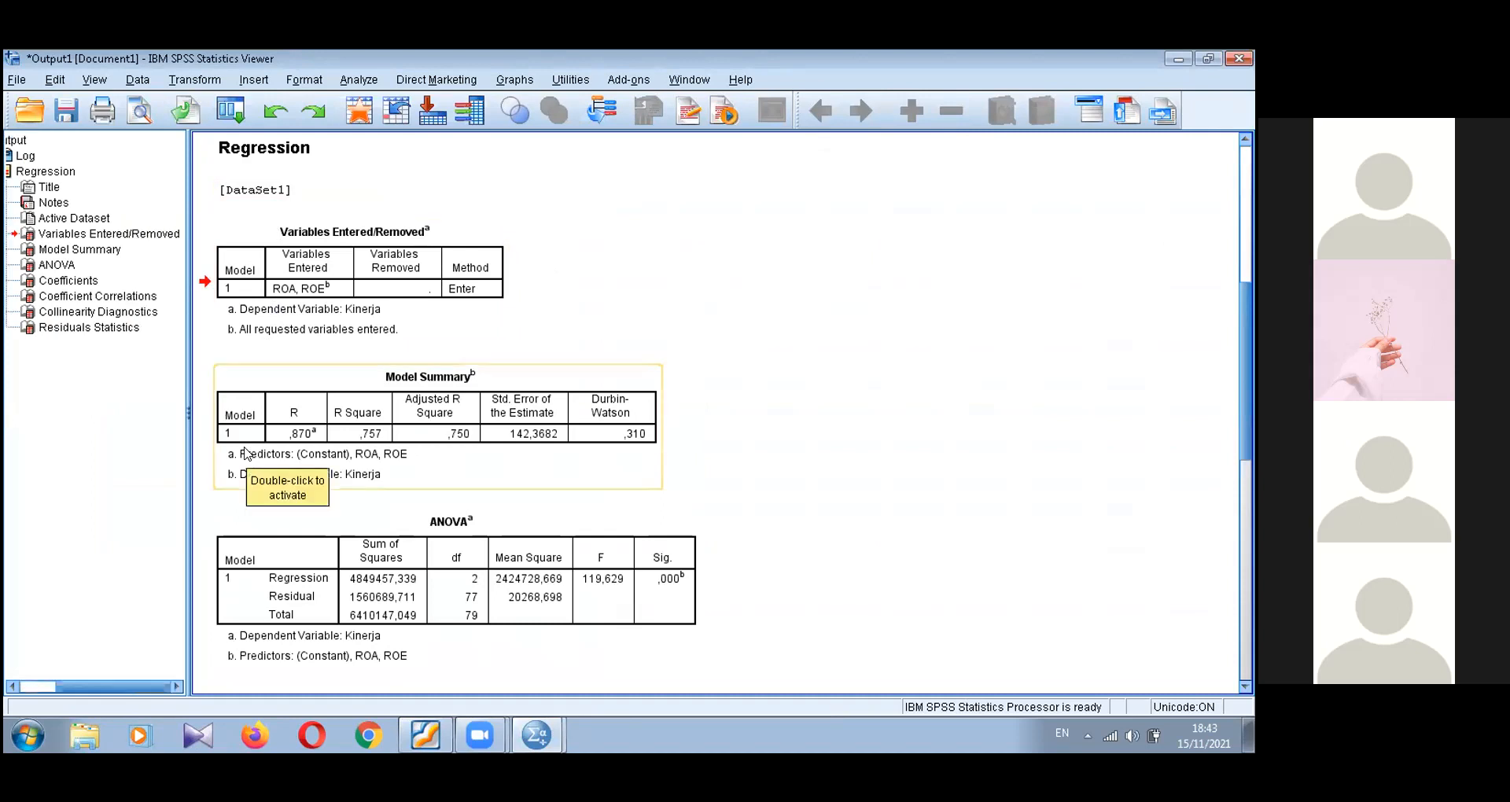
pyautogui.scroll(-7, 246, 452)
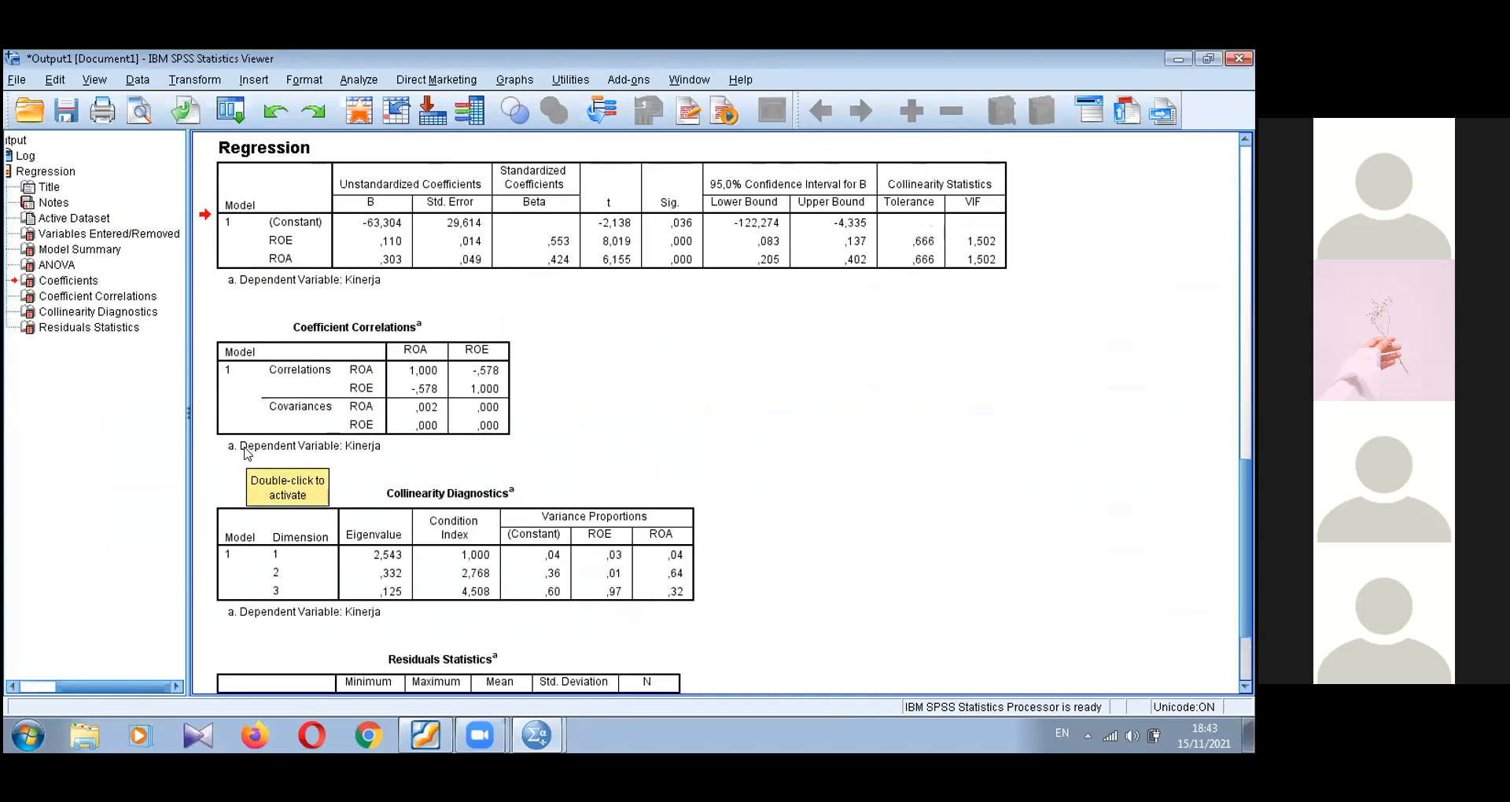
pyautogui.scroll(4, 246, 453)
pyautogui.scroll(2, 246, 453)
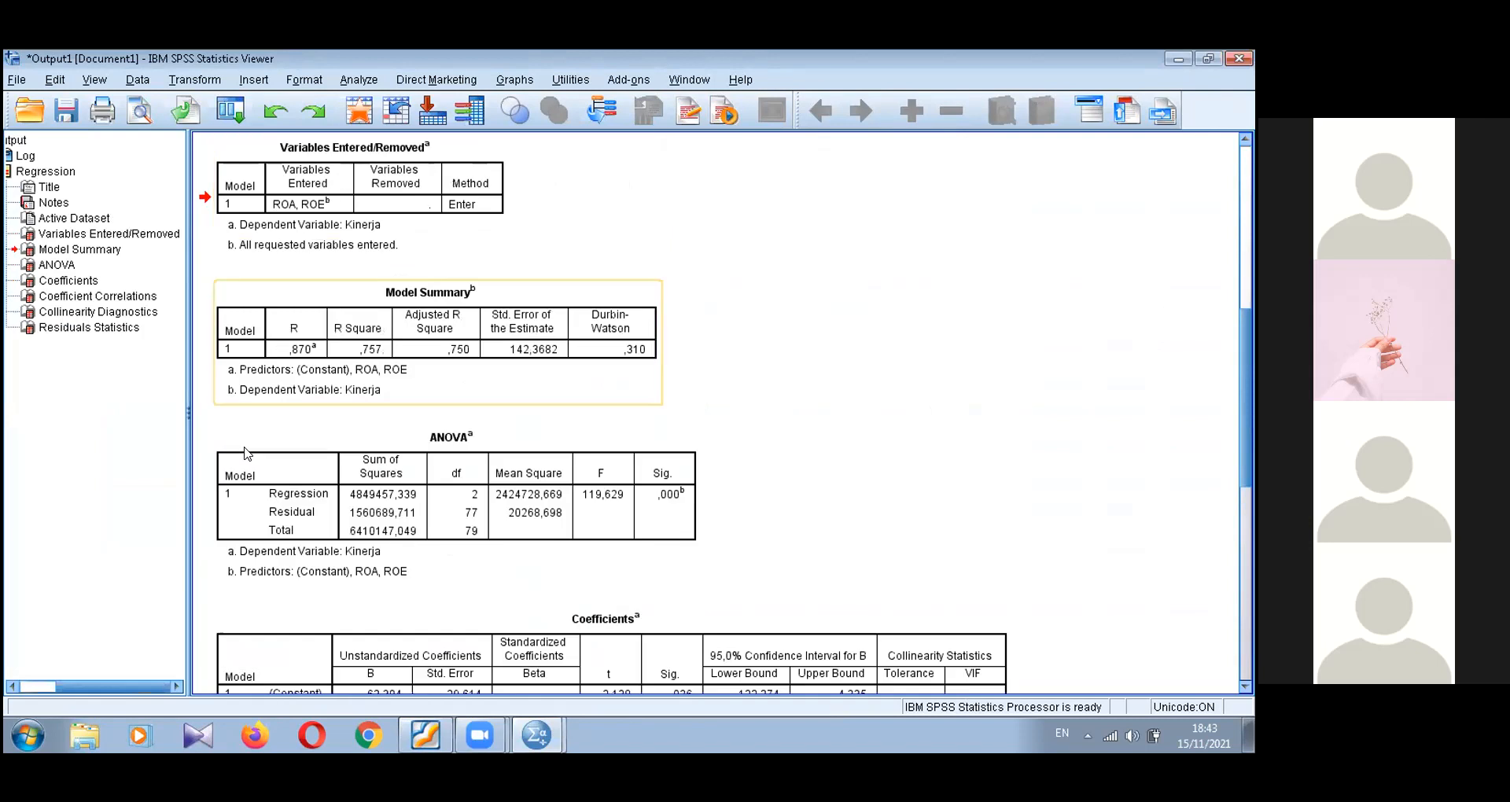
pyautogui.scroll(-6, 246, 452)
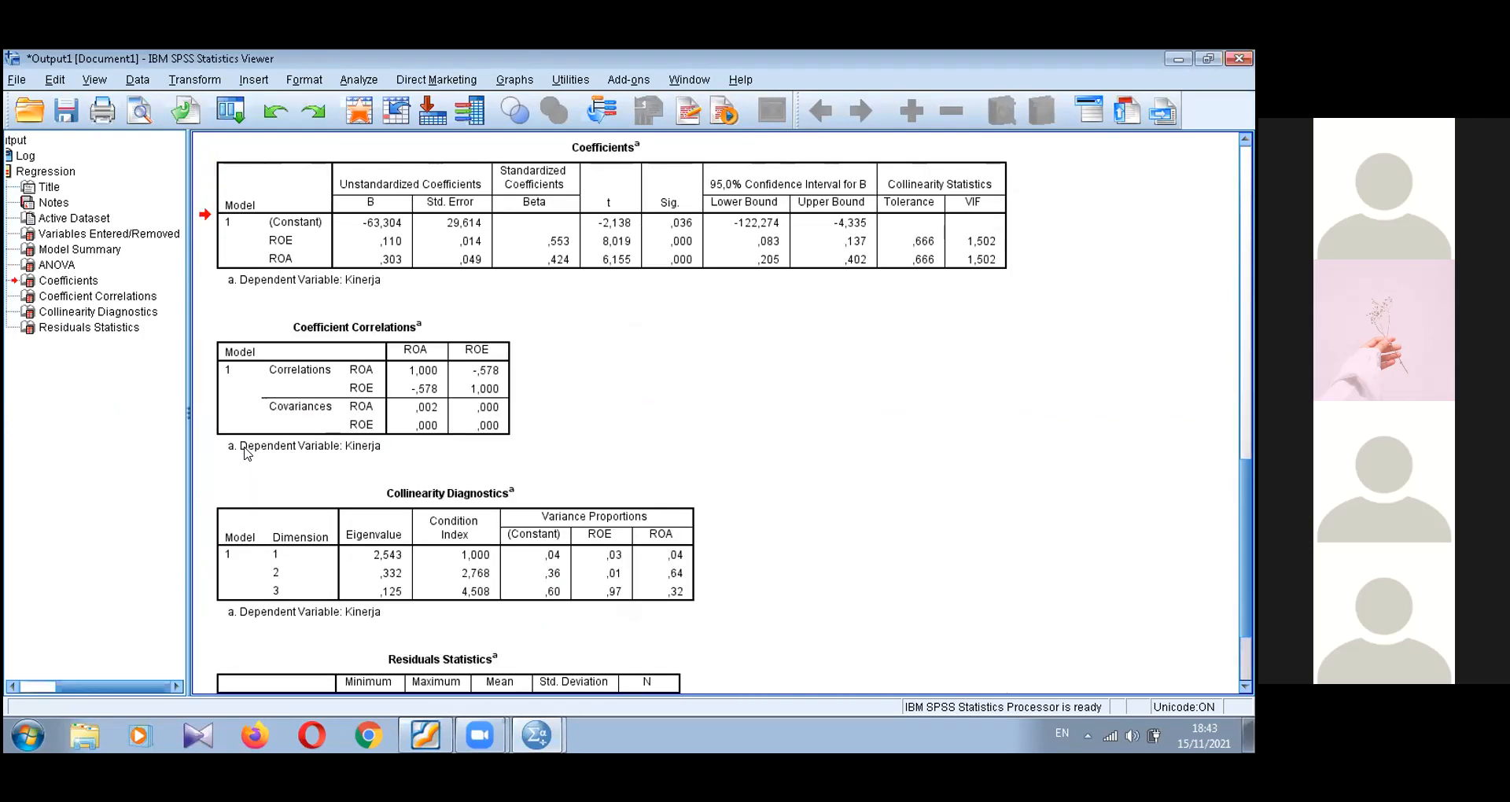
pyautogui.scroll(-2, 246, 452)
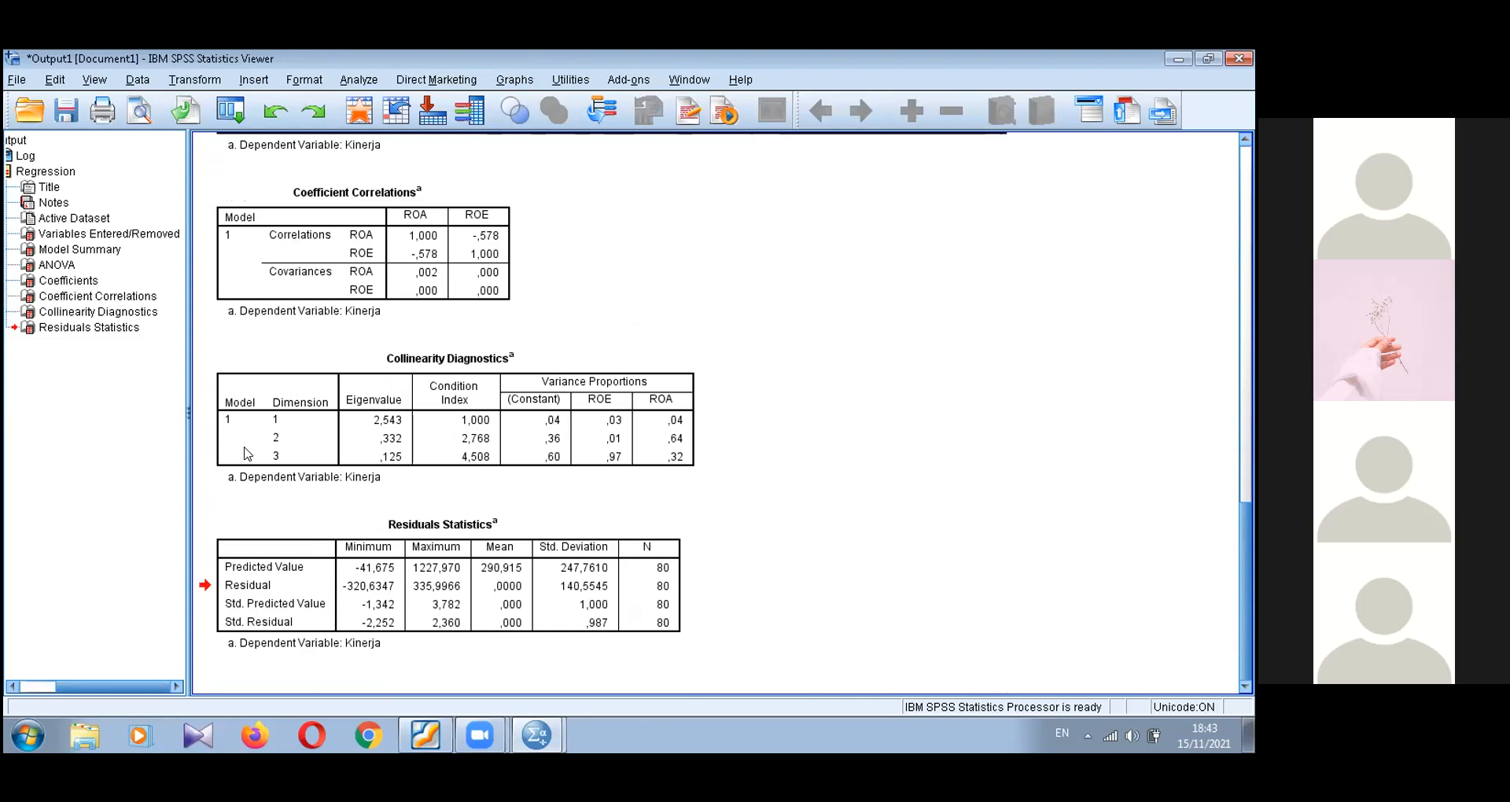
pyautogui.press('Up')
pyautogui.press('Up')
pyautogui.press('Up')
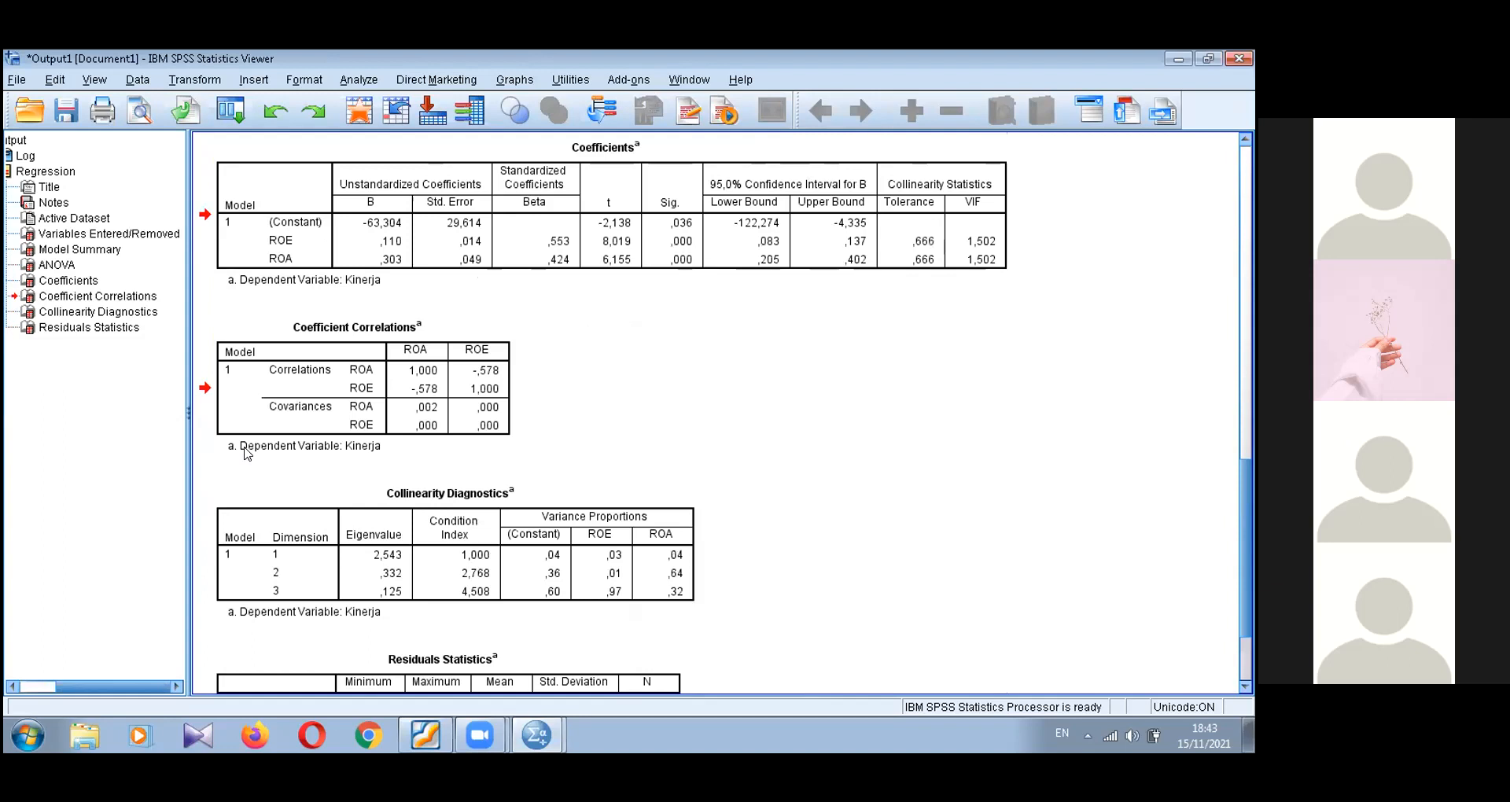
pyautogui.press('Up')
pyautogui.press('Up')
pyautogui.press('Up')
pyautogui.press('Up')
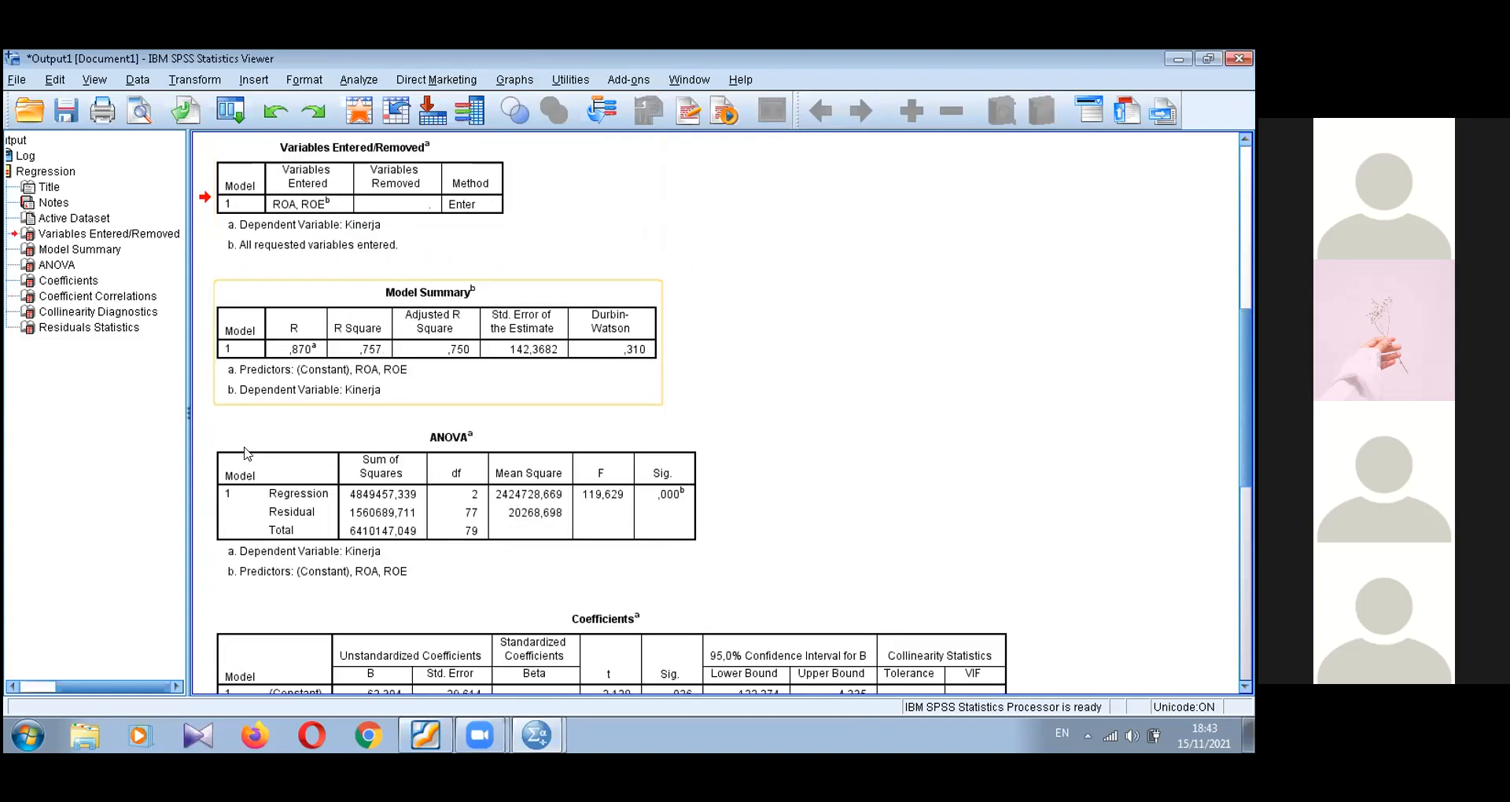
pyautogui.press('Down')
pyautogui.press('Down')
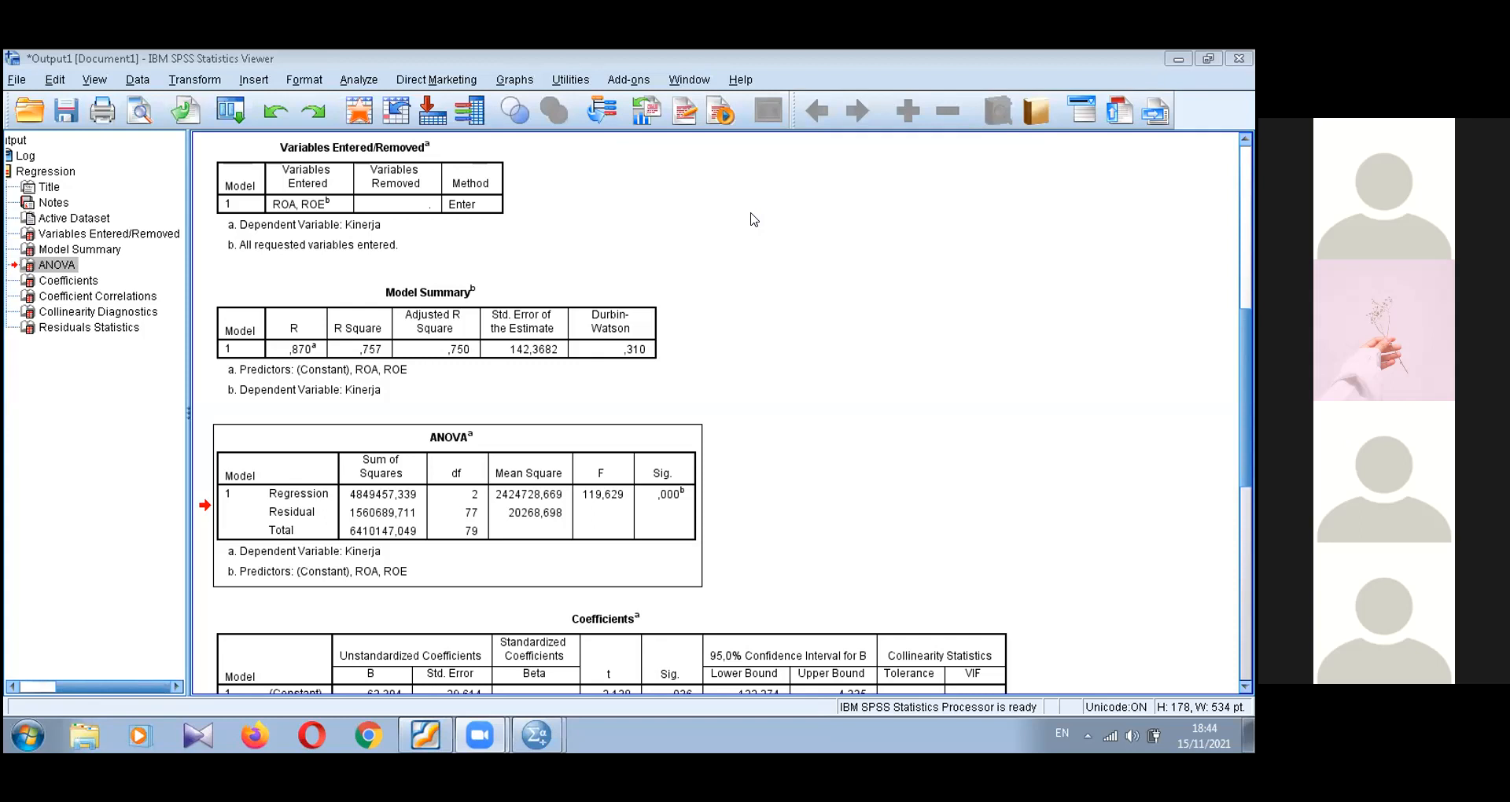
pyautogui.click(511, 481)
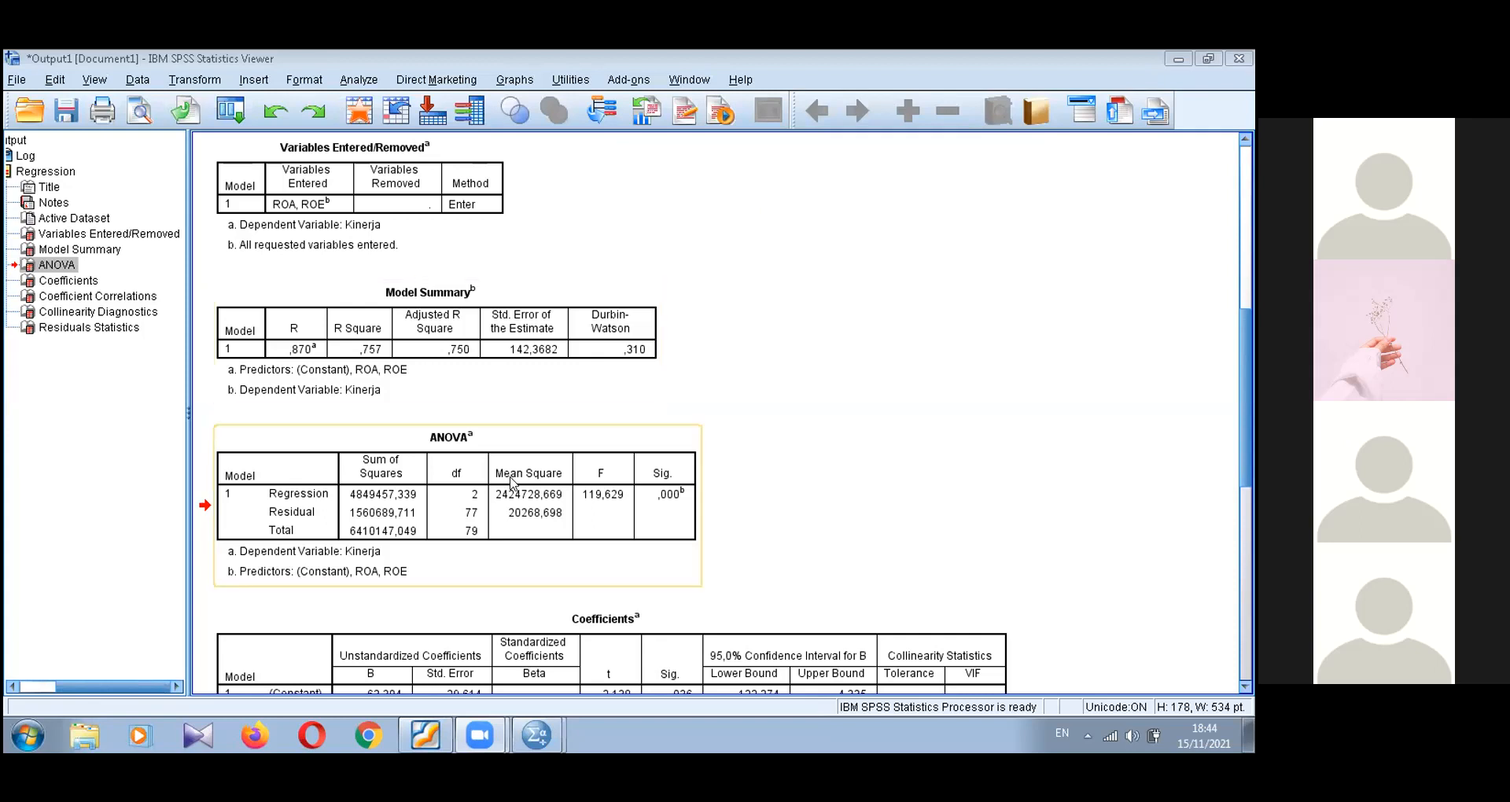
# Step: Switch to the PDF guide in Foxit Reader
pyautogui.click(402, 749)
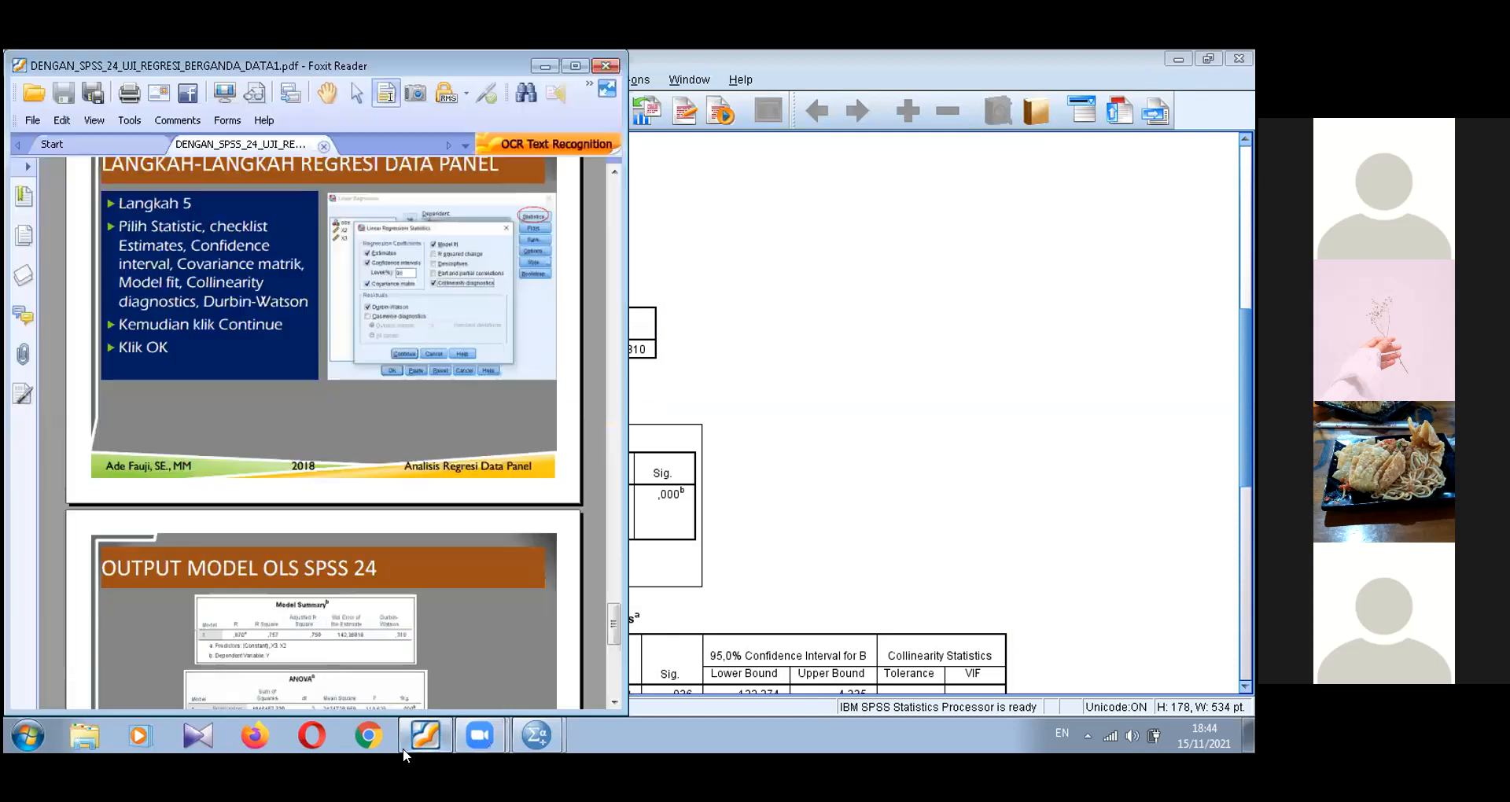